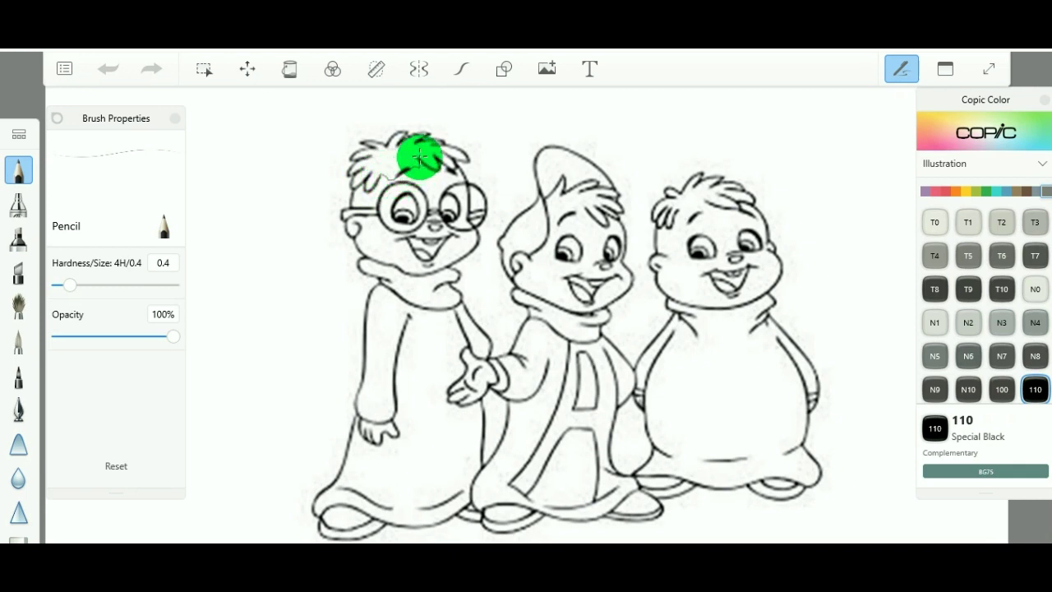
Close the open hairlines across the characters' foreheads with thin Special Black Pencil strokes.
mouse_move(573, 306)
left_mouse_down()
mouse_move(584, 264)
mouse_move(571, 231)
mouse_move(548, 229)
mouse_move(589, 208)
mouse_move(567, 214)
mouse_move(599, 288)
mouse_move(689, 292)
mouse_move(708, 288)
mouse_move(712, 272)
mouse_move(674, 209)
mouse_move(707, 198)
left_mouse_up()
left_click_drag(570, 235, 575, 233)
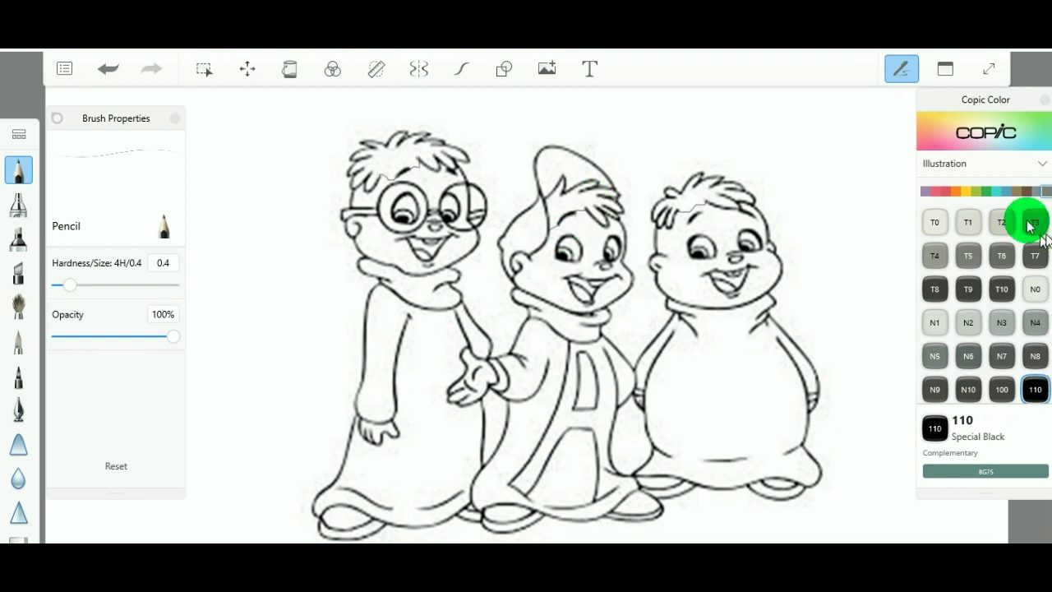
Flood fill the hair of the character with glasses with solid YR16 Apricot.
left_click(957, 191)
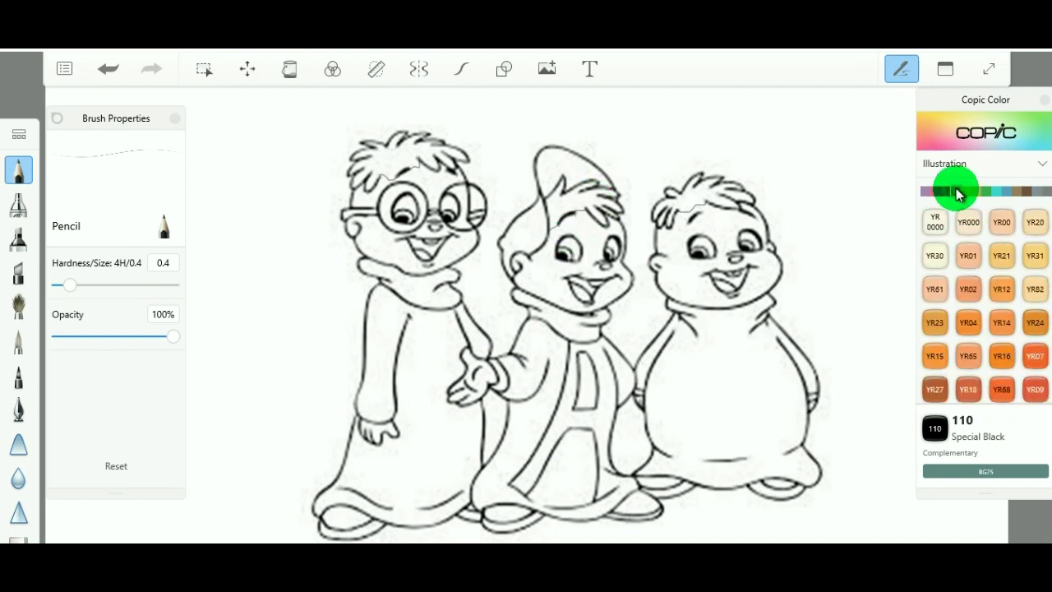
left_click(1000, 360)
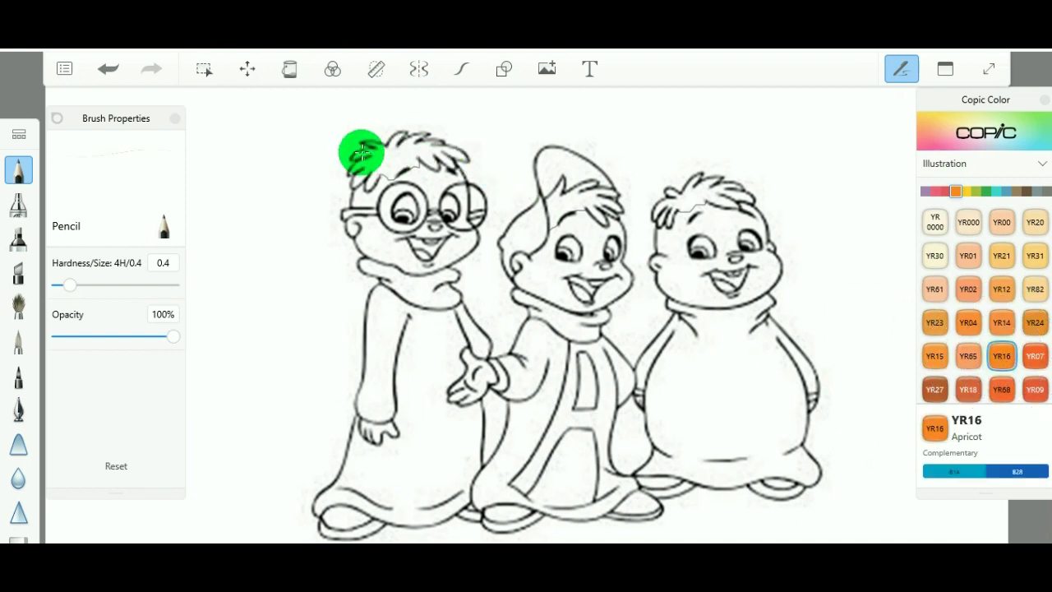
left_click(293, 72)
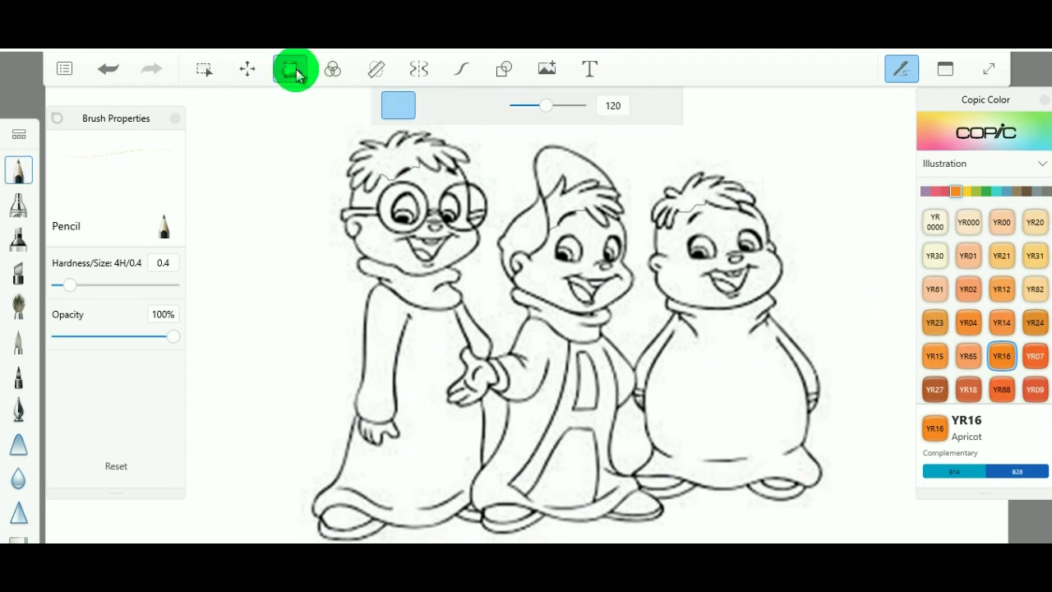
left_click(397, 106)
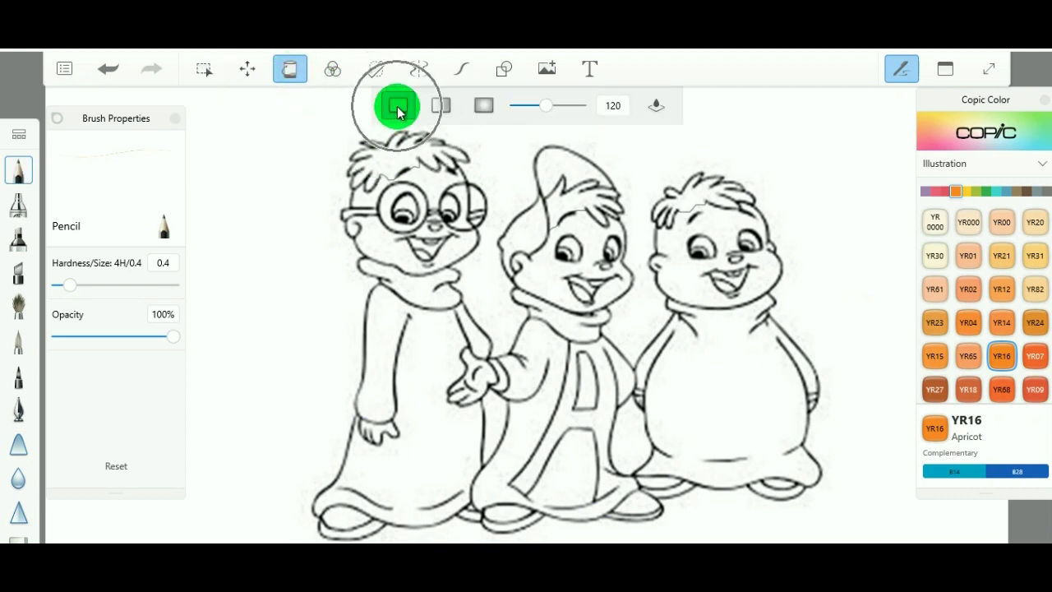
left_click(393, 157)
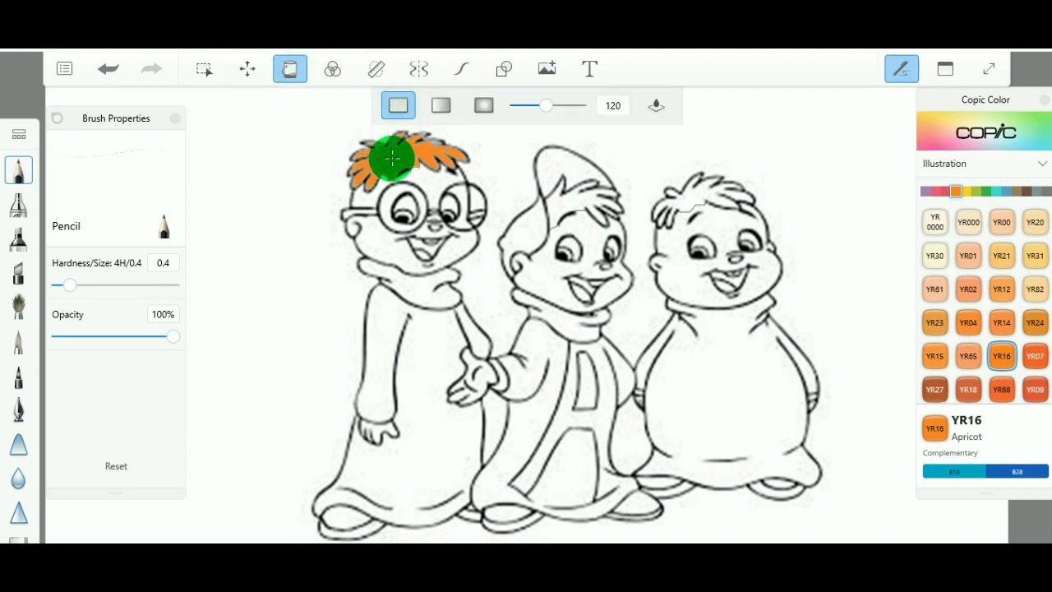
Fill the middle character's hair with Y04 Acacia.
left_click(963, 191)
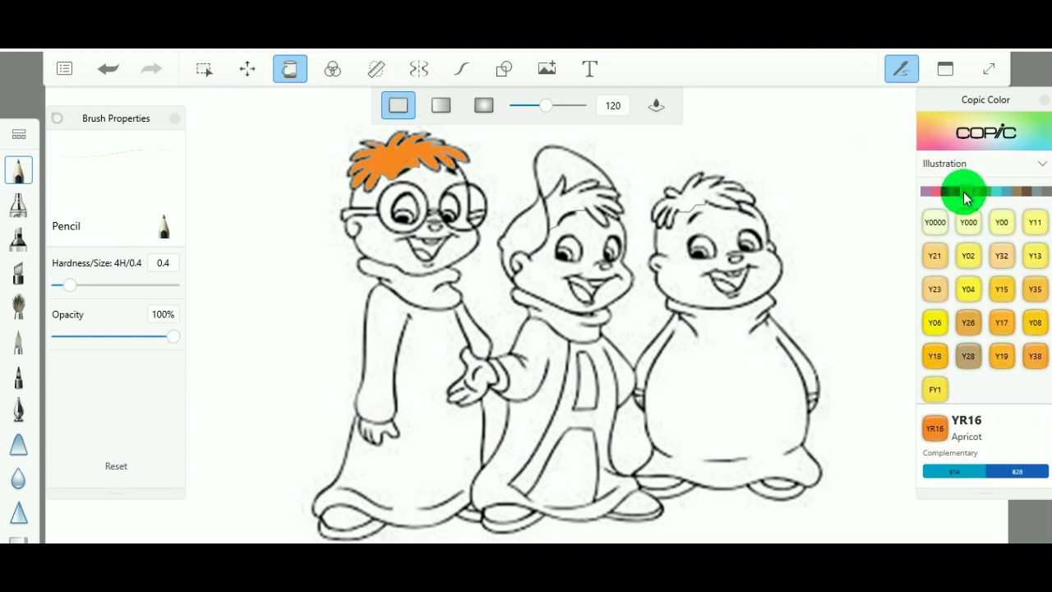
left_click(968, 290)
left_click(589, 197)
Fill the stout character's hair with YR24 Pale Sepia and his face with YR00 Powder Pink.
left_click(705, 194)
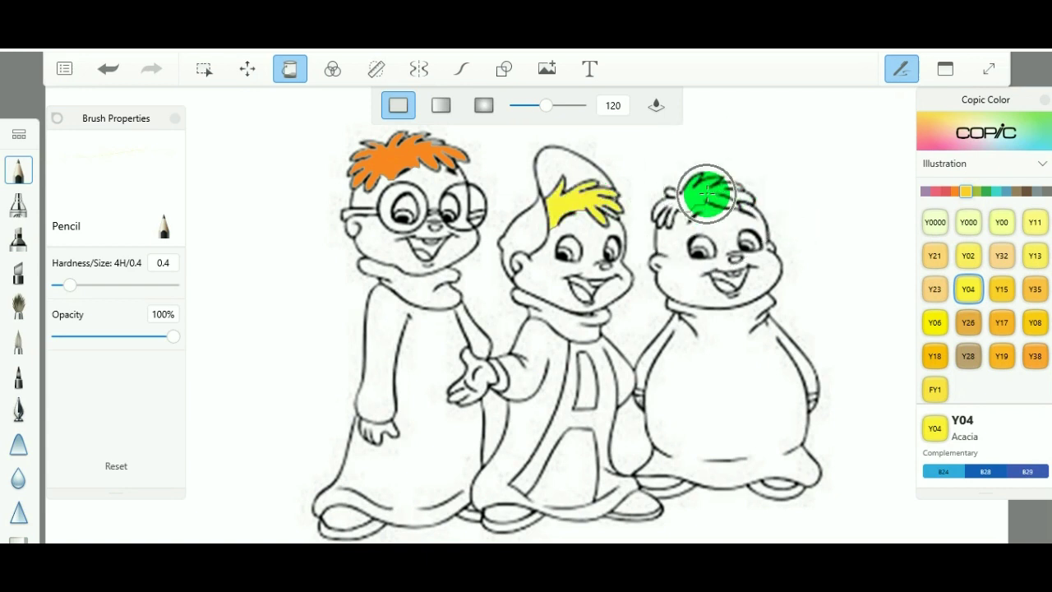
mouse_move(705, 194)
left_mouse_down()
mouse_move(949, 189)
mouse_move(939, 235)
mouse_move(1005, 317)
mouse_move(1033, 324)
left_mouse_up()
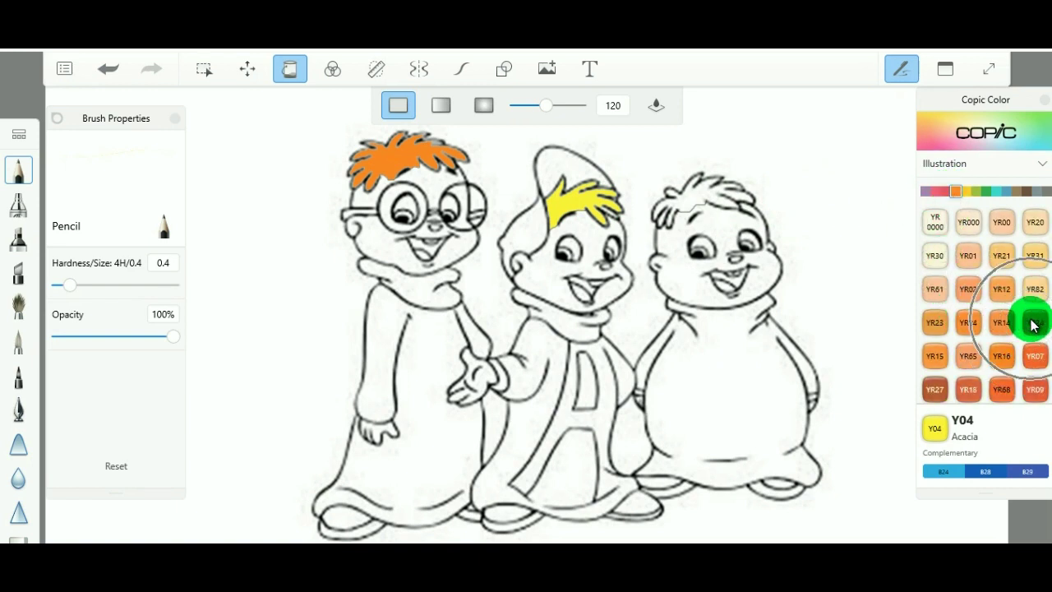
left_click(1033, 324)
left_click(710, 191)
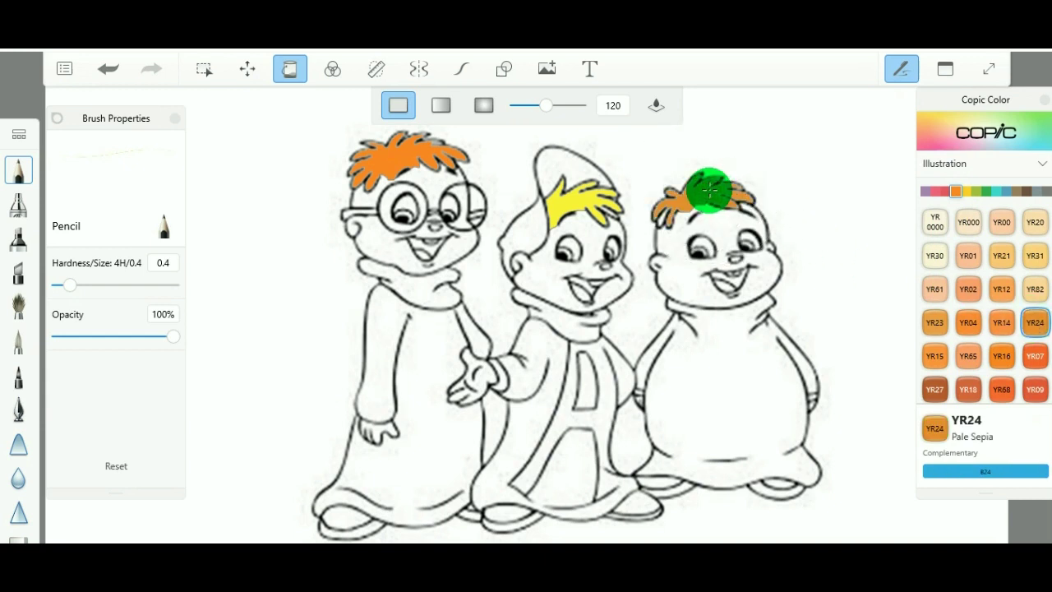
left_click(1002, 226)
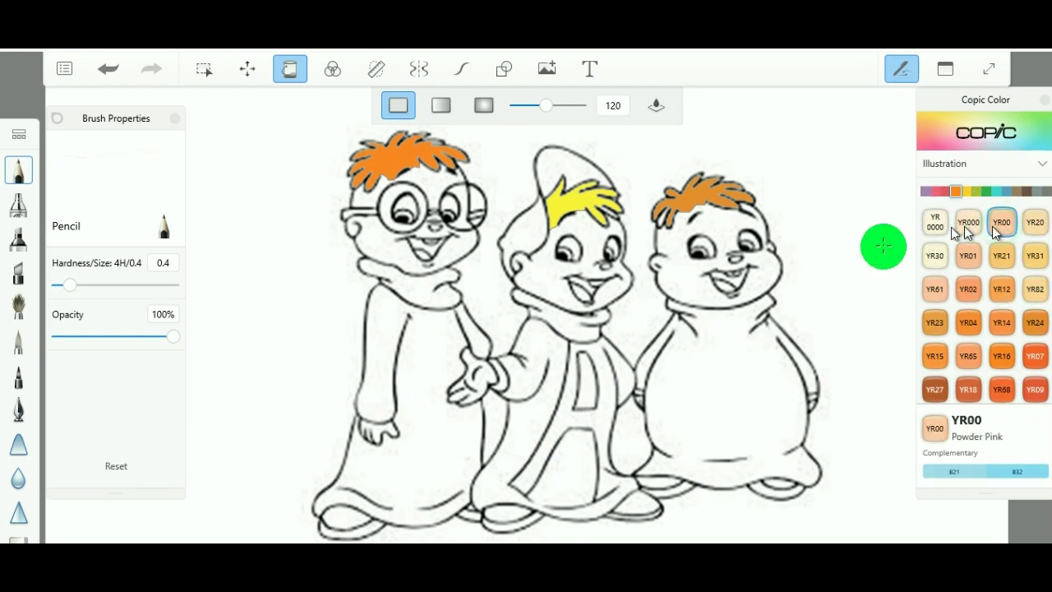
left_click(756, 277)
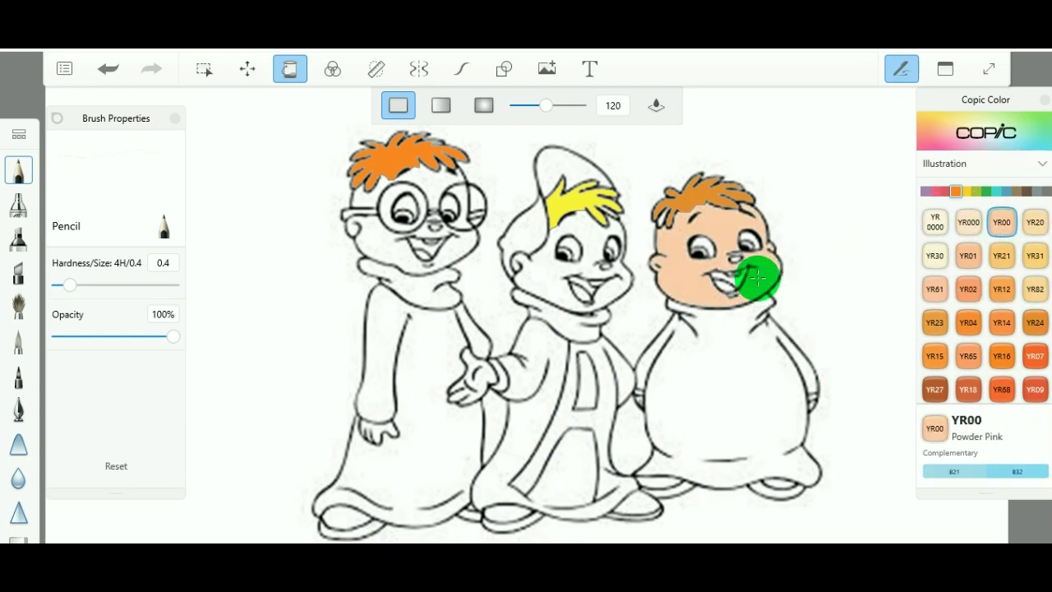
Fill the middle character's face and the outstretched hand beside him with YR82 Mellow Peach.
left_click(1035, 293)
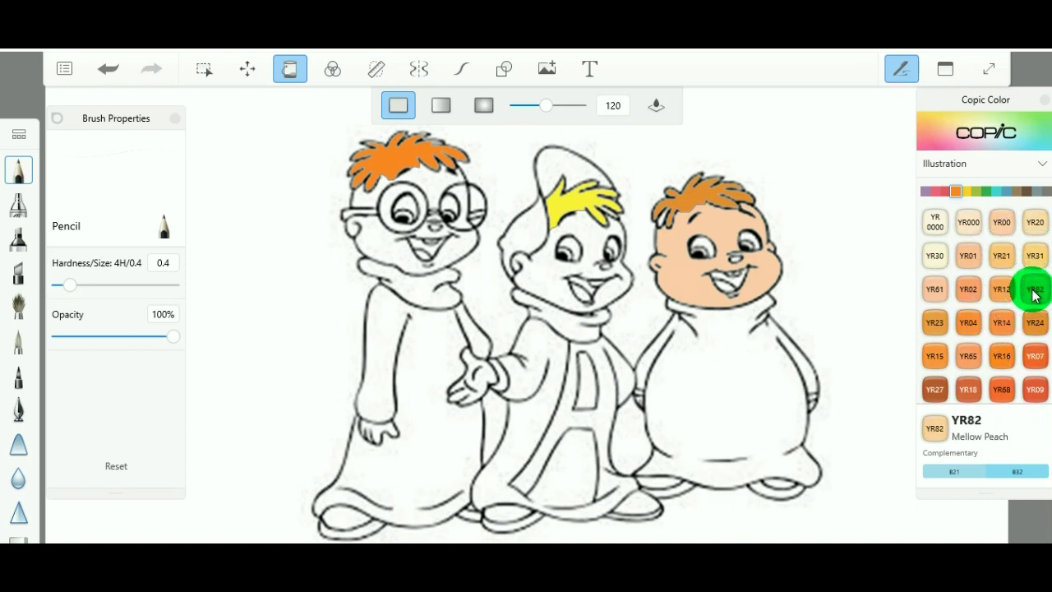
left_click(550, 270)
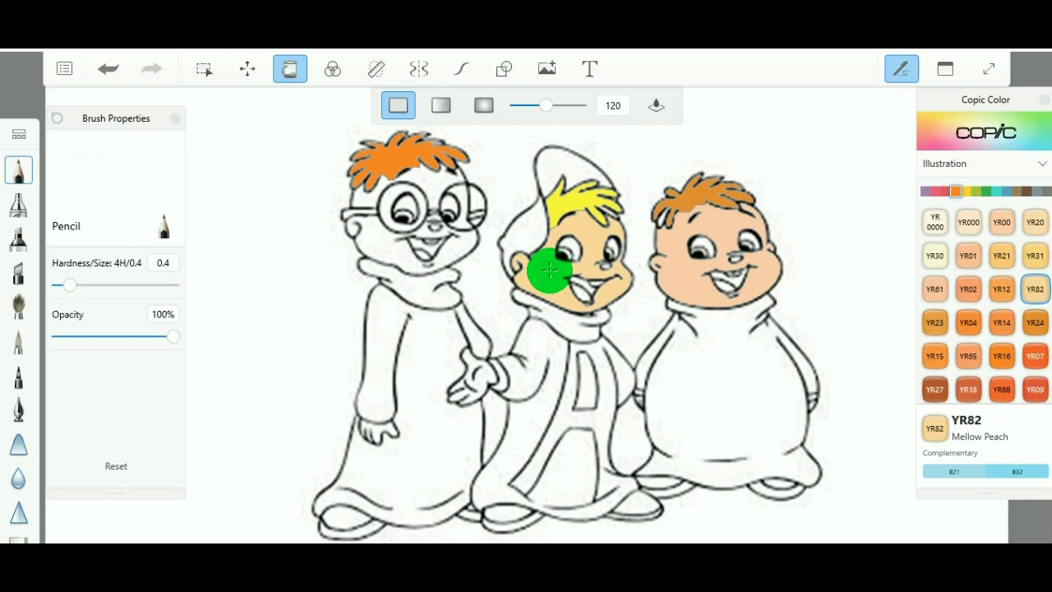
left_click(478, 375)
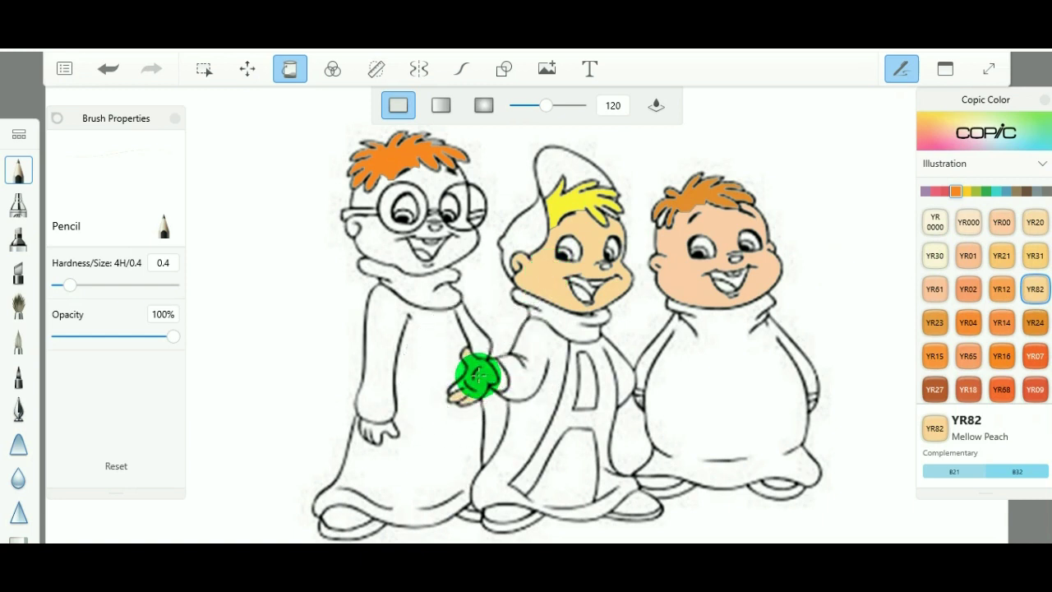
left_click(460, 384)
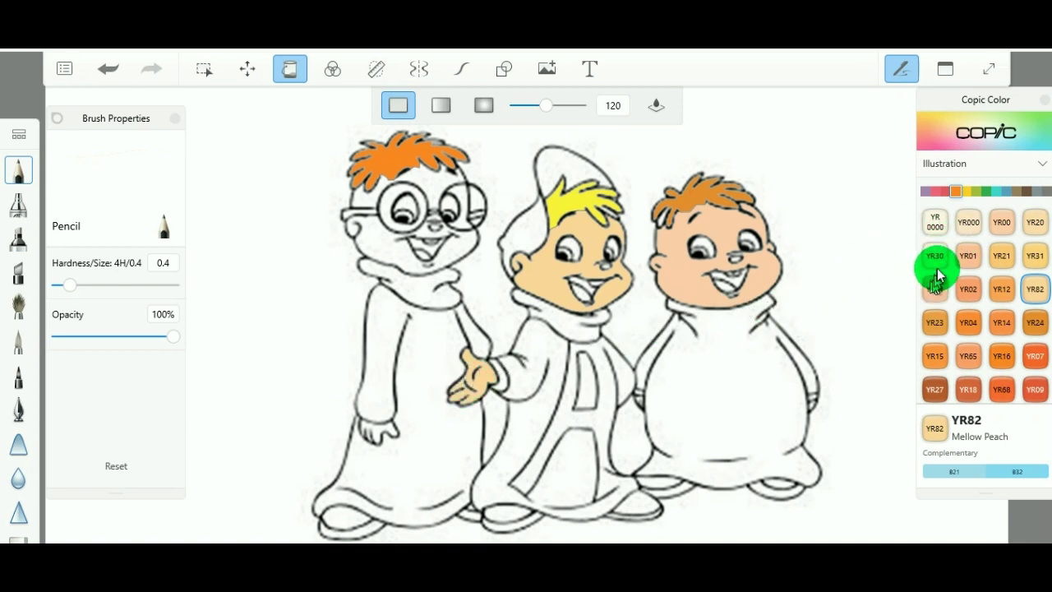
Fill the face, forehead and lowered hand of the character with glasses with YR000 Silk.
left_click(969, 222)
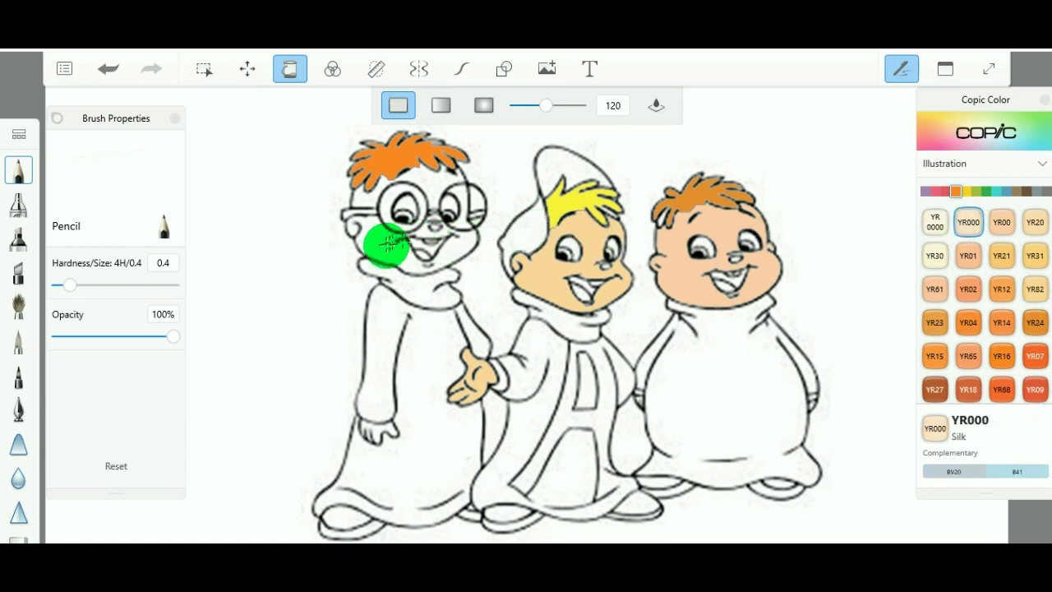
left_click(385, 244)
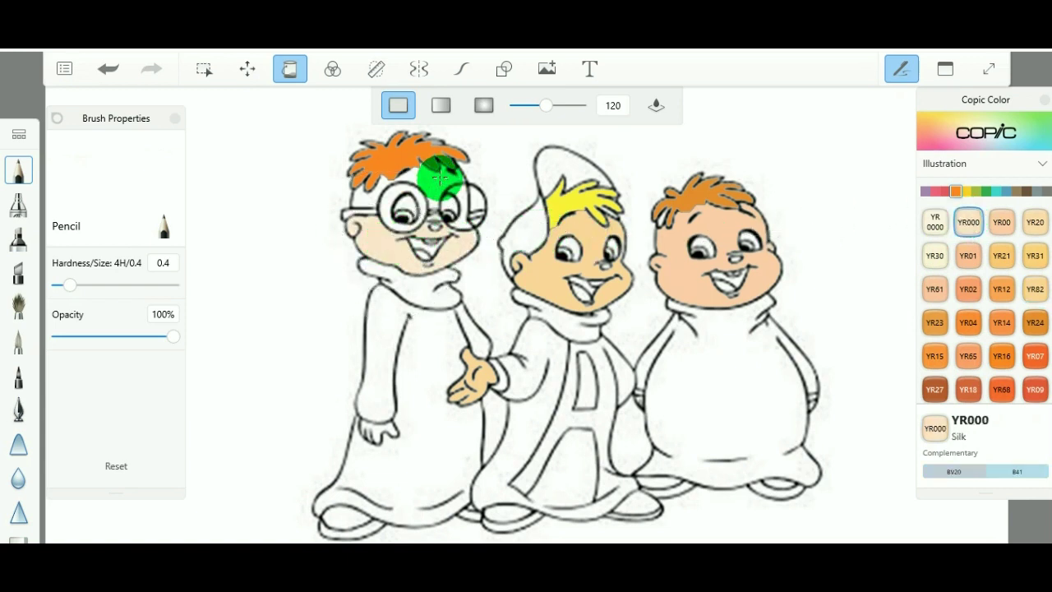
left_click(375, 179)
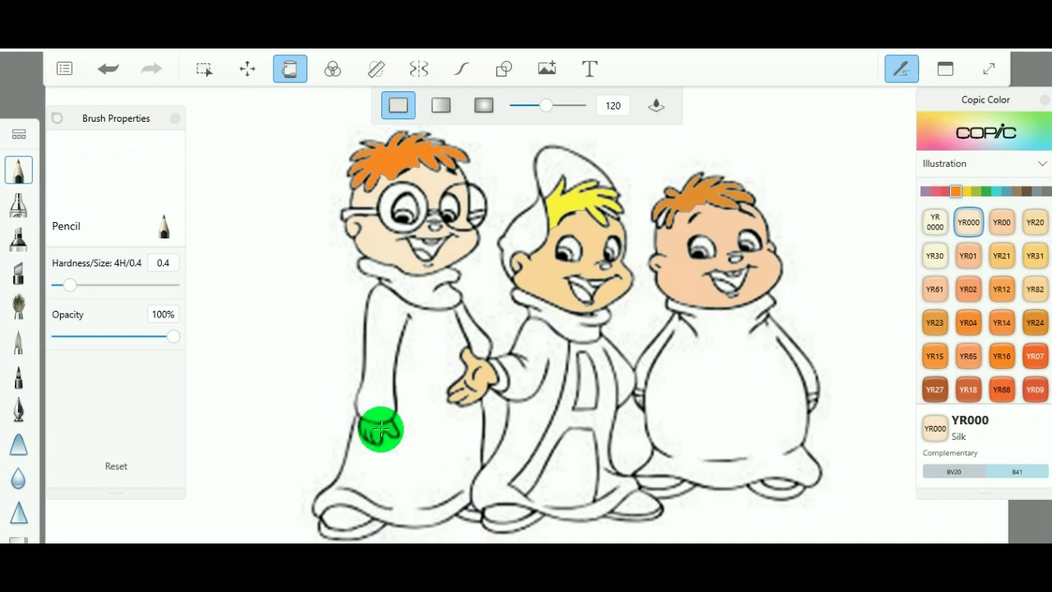
Fill the robe and both sleeves of the character with glasses with R05 Salmon Red.
left_click(945, 196)
left_click(967, 359)
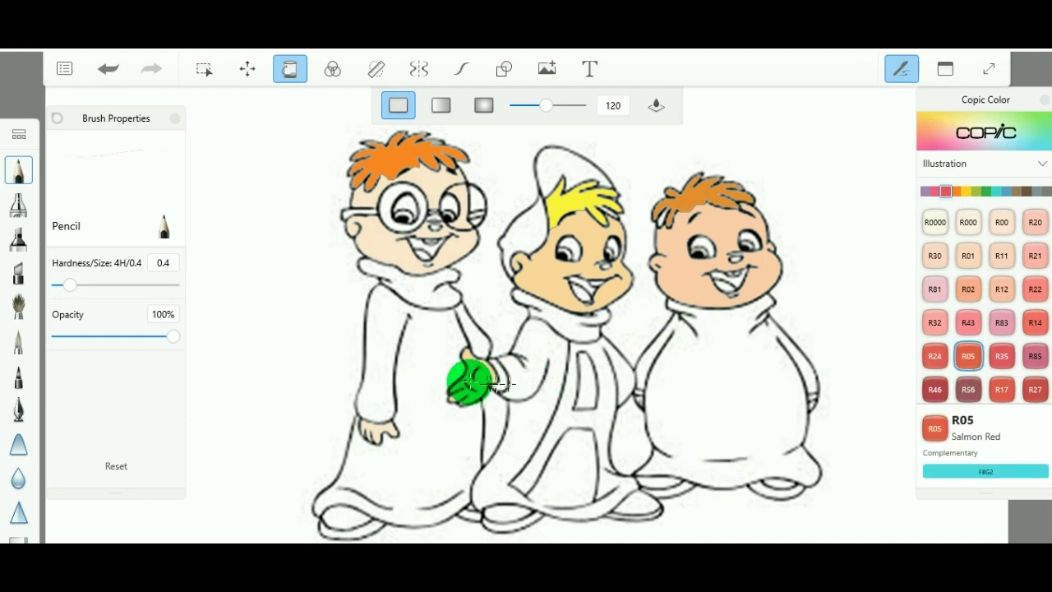
left_click(418, 399)
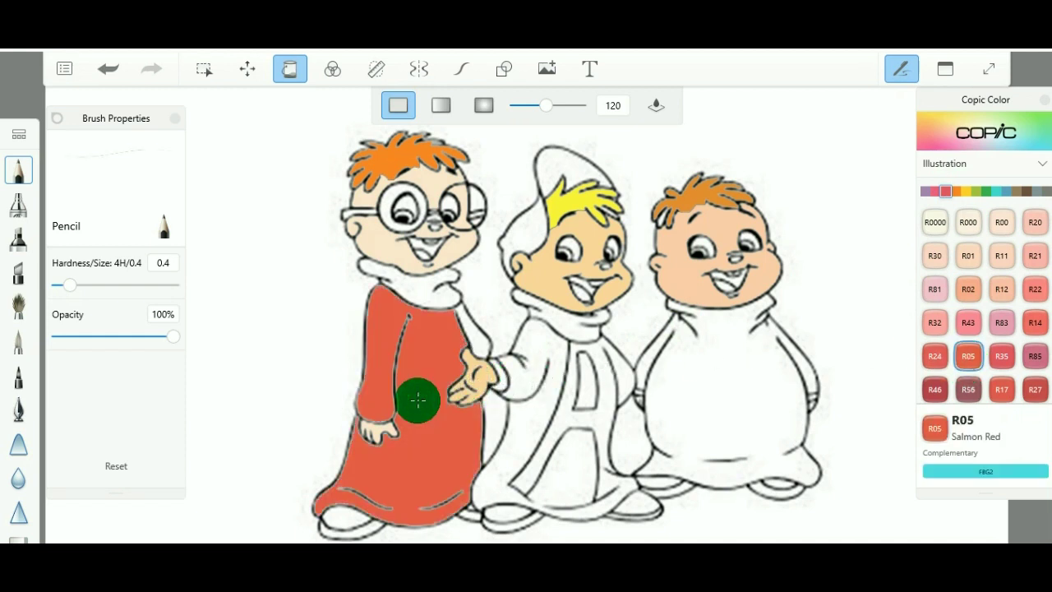
left_click(478, 335)
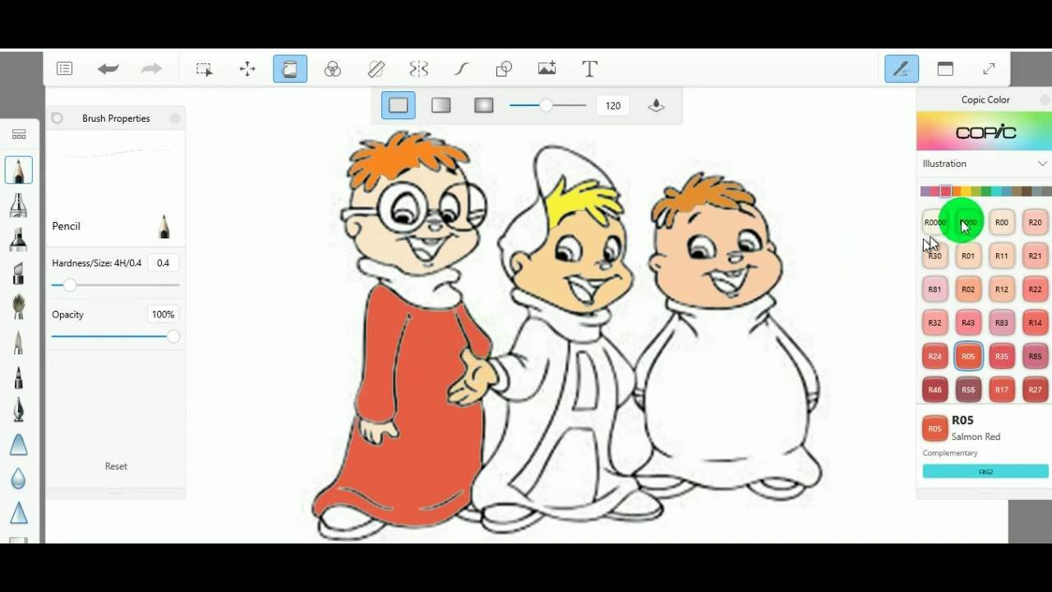
Fill the collar of the character with glasses with YG21 Anise.
left_click(977, 192)
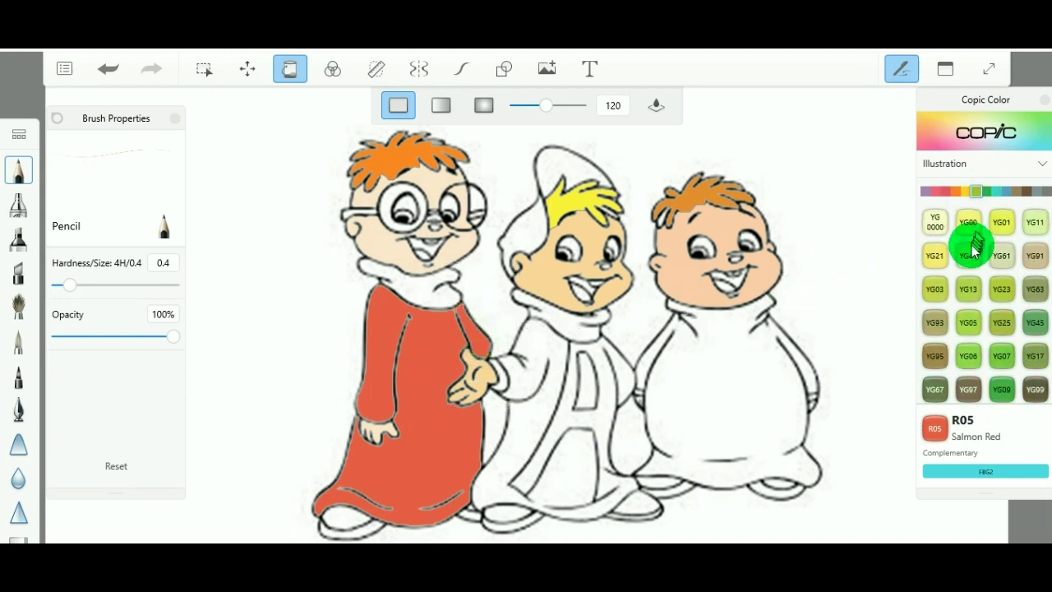
left_click(935, 257)
left_click(427, 286)
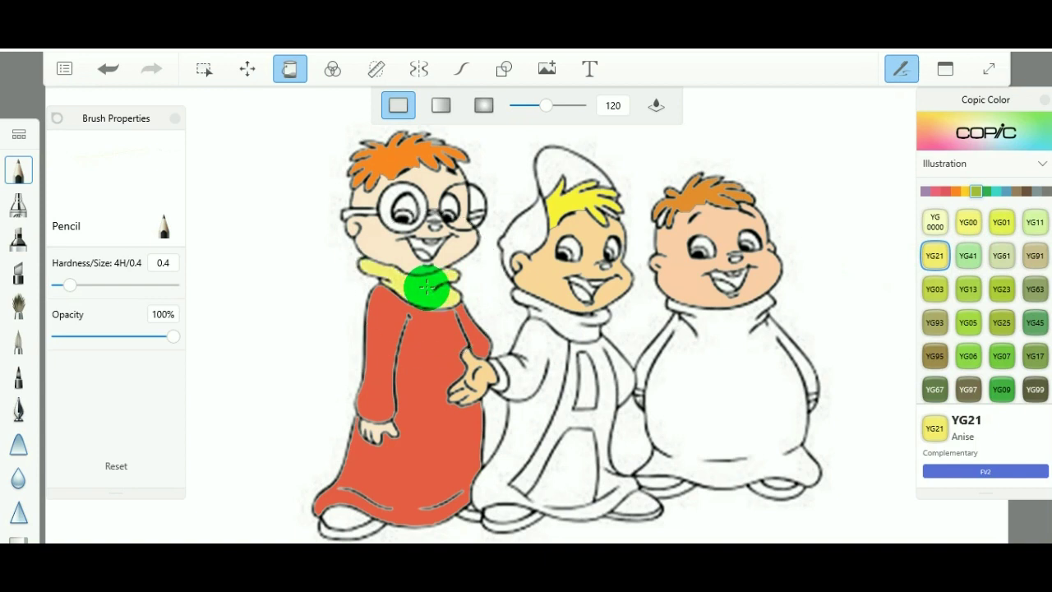
Recolor the face of the character with glasses, including the skin behind both lenses, with Y000 Pale Lemon.
left_click(964, 192)
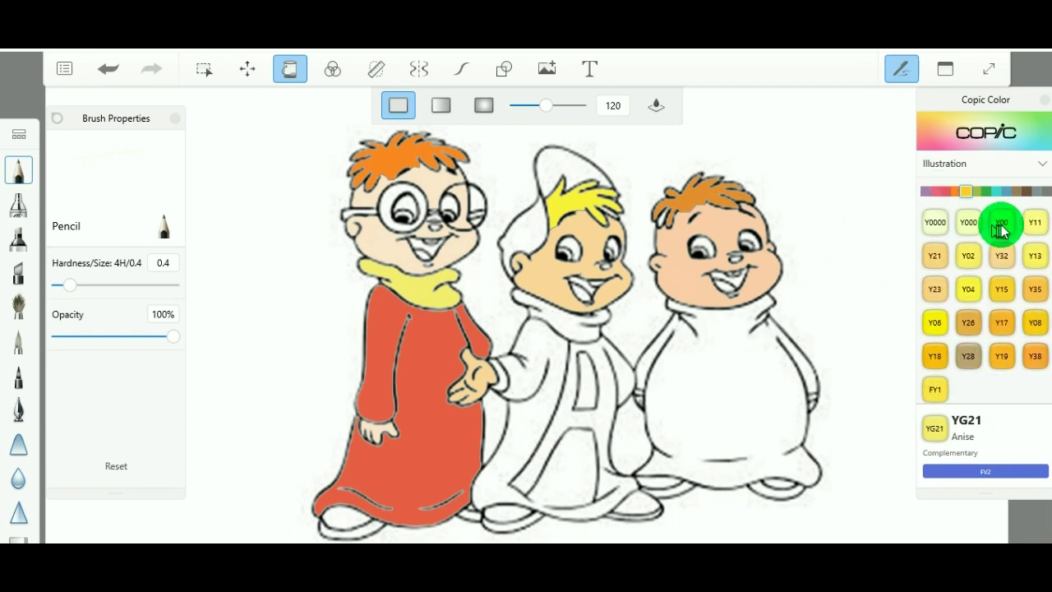
left_click(970, 226)
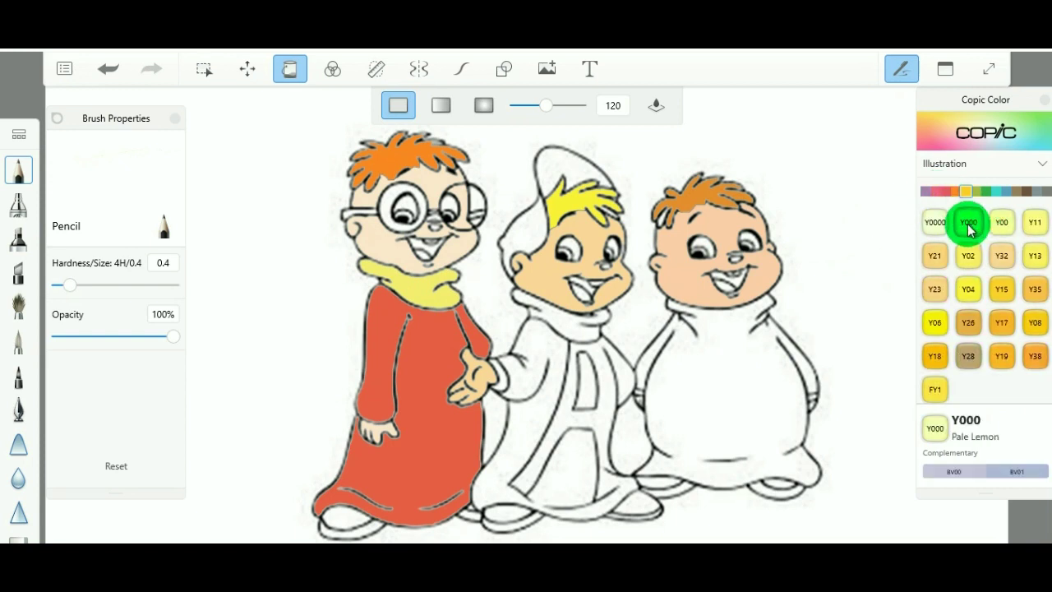
left_click(393, 245)
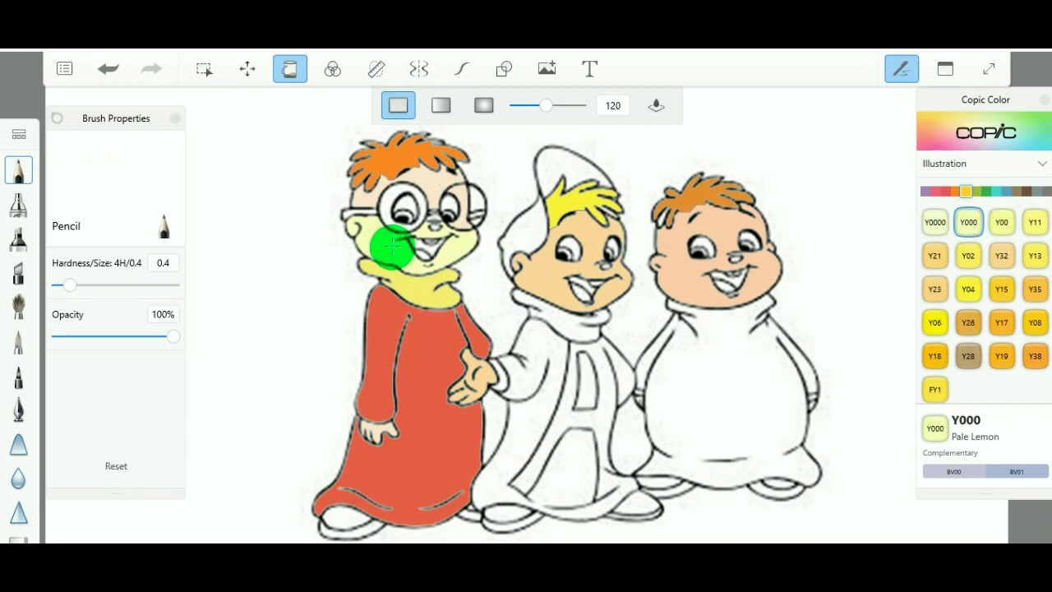
left_click(438, 182)
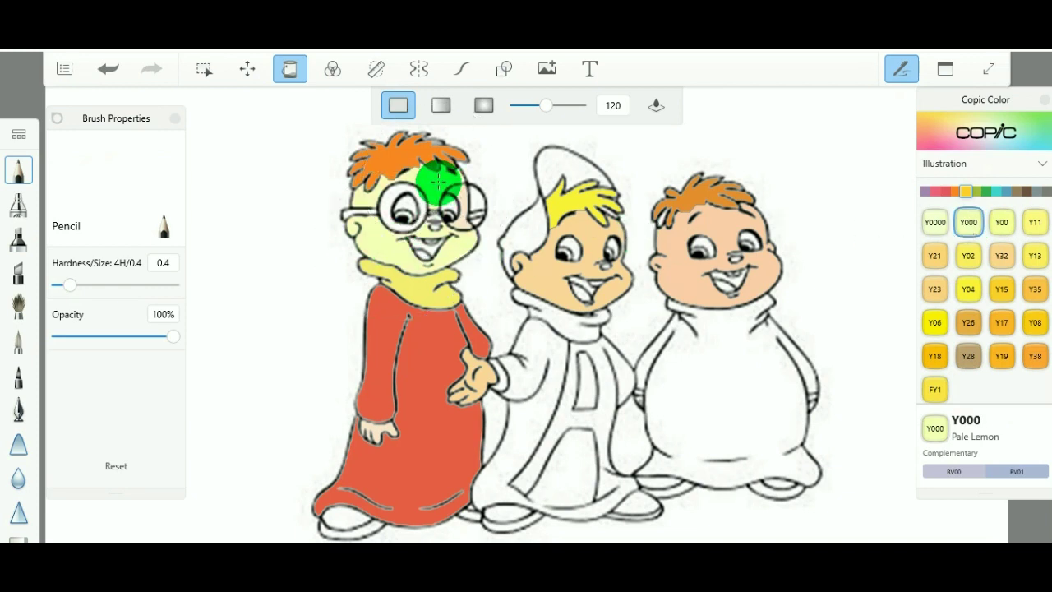
left_click(467, 209)
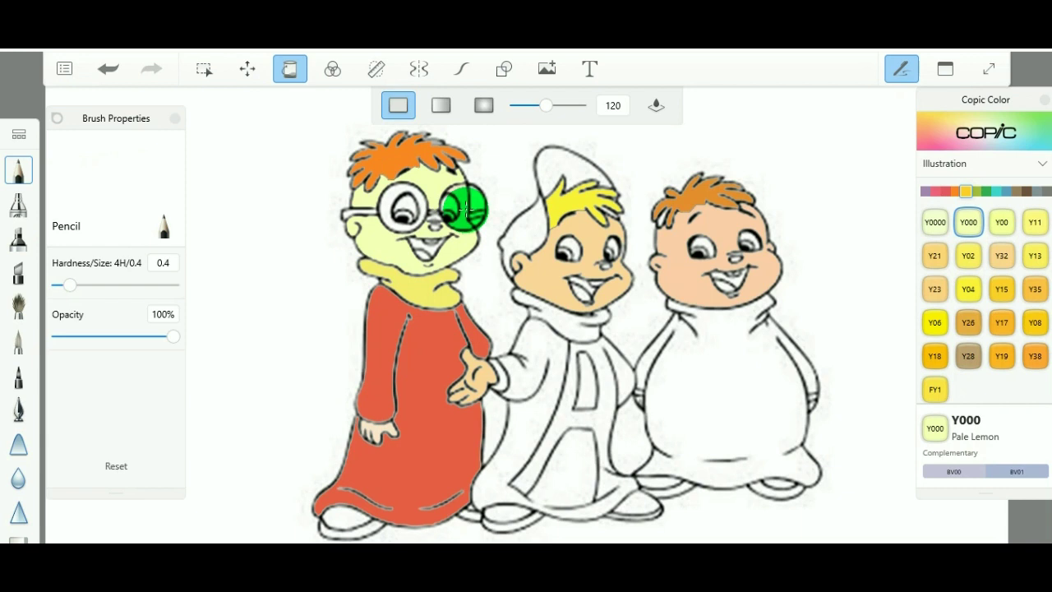
left_click(399, 209)
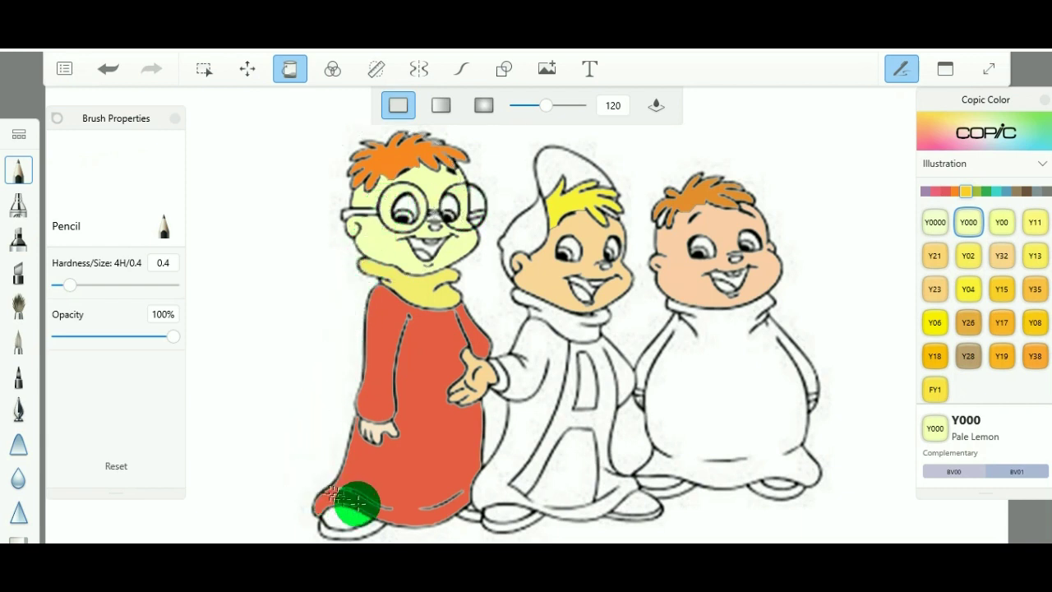
Fill the shoes of the character with glasses with Y26 Mustard and his lowered hand with Y000 Pale Lemon.
left_click(968, 328)
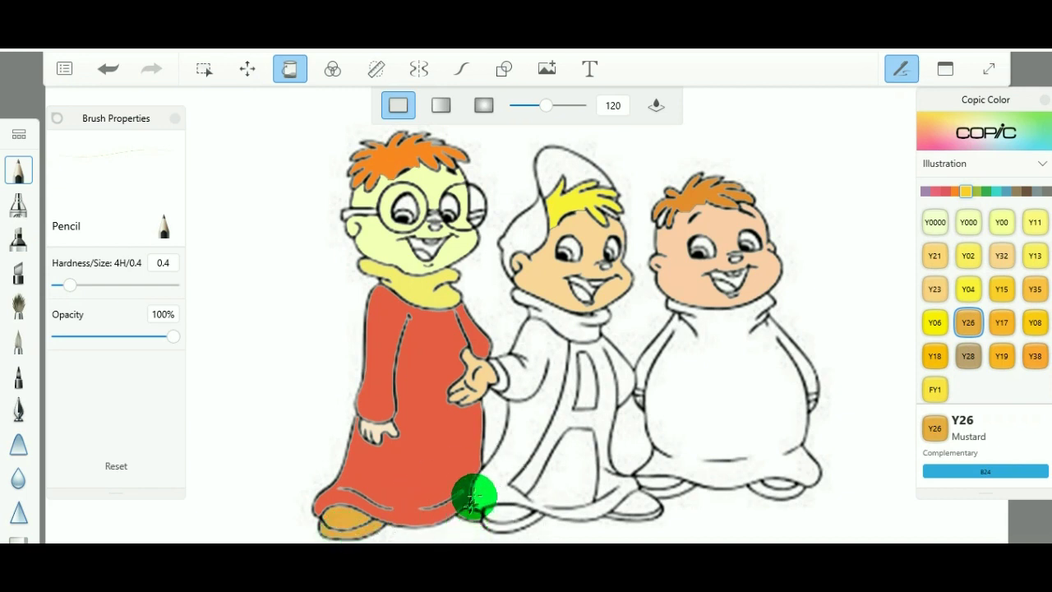
left_click(972, 233)
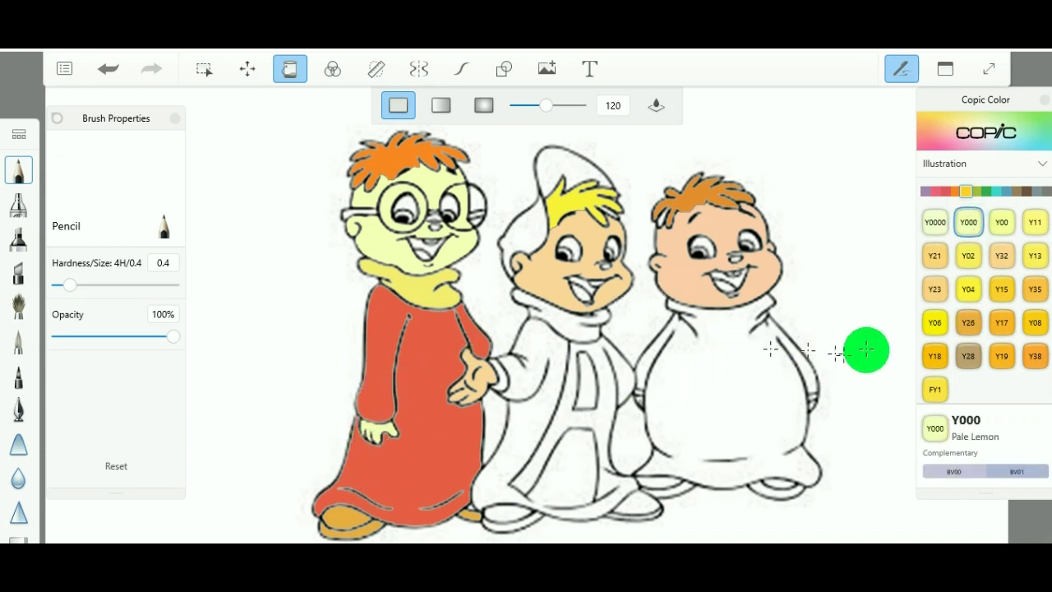
Fill both parts of the middle character's cap with R05 Salmon Red.
left_click(945, 190)
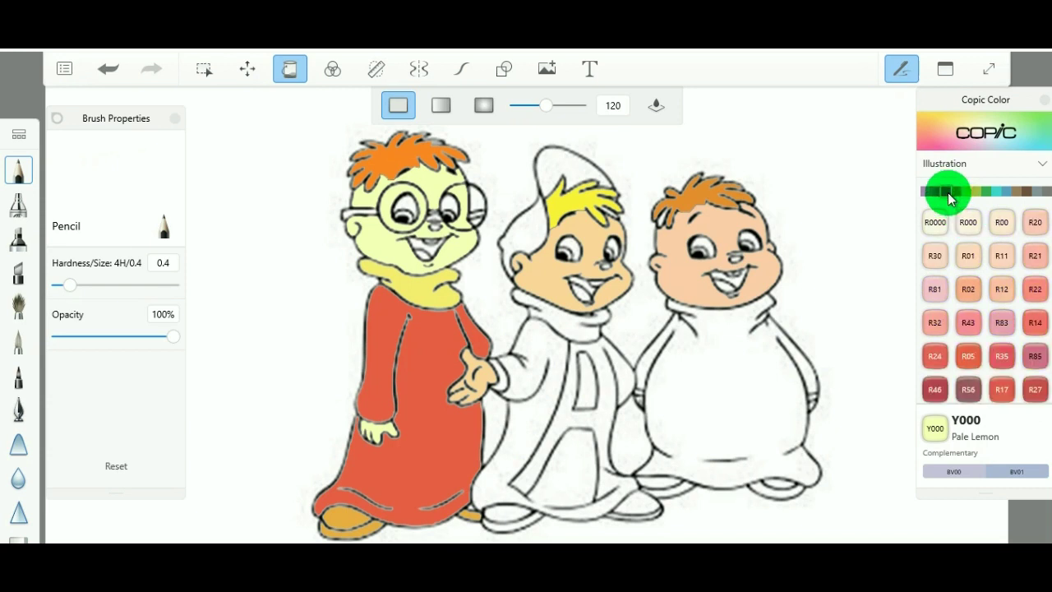
left_click(964, 358)
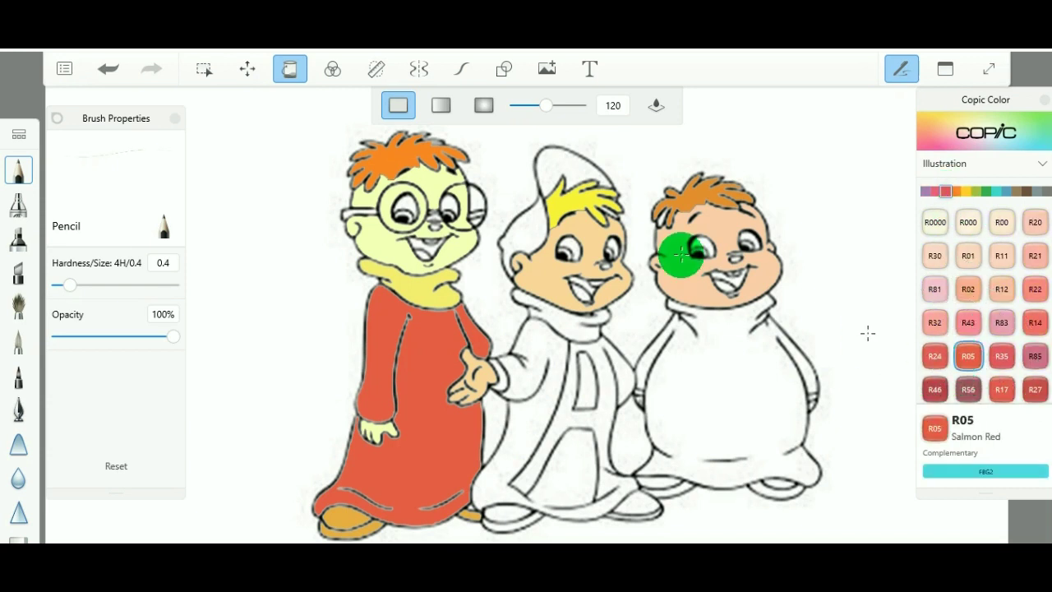
left_click(522, 224)
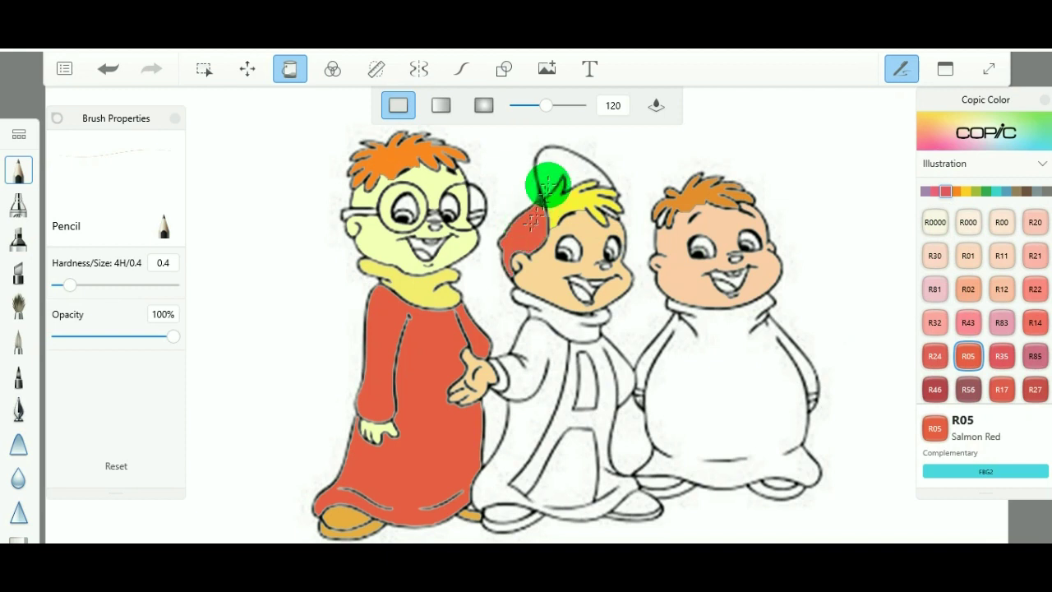
left_click(549, 174)
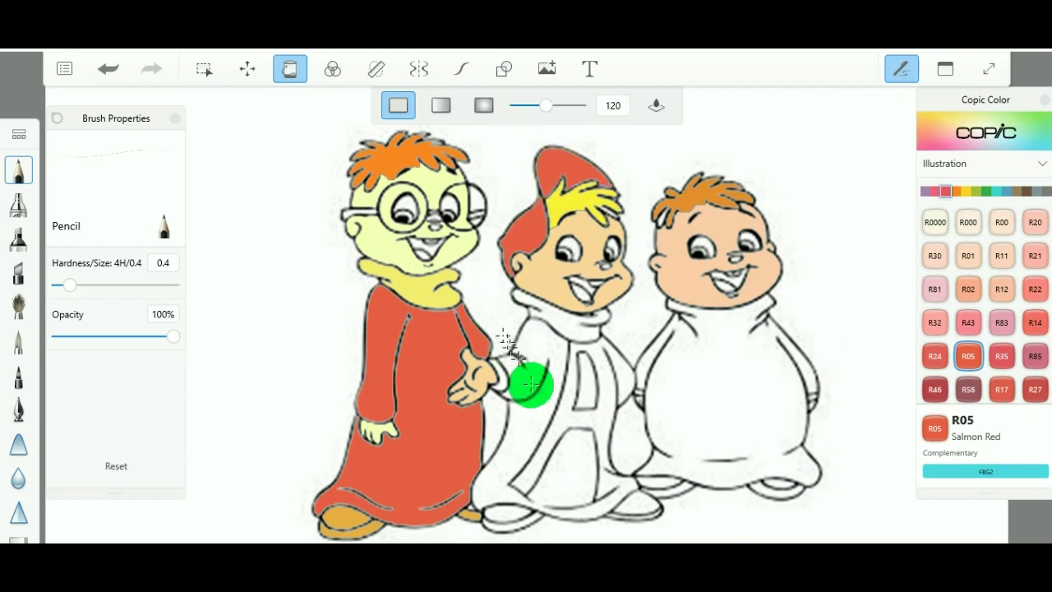
Try filling the middle character's robe with G05 Emerald Green, and undo the fill.
left_click(957, 193)
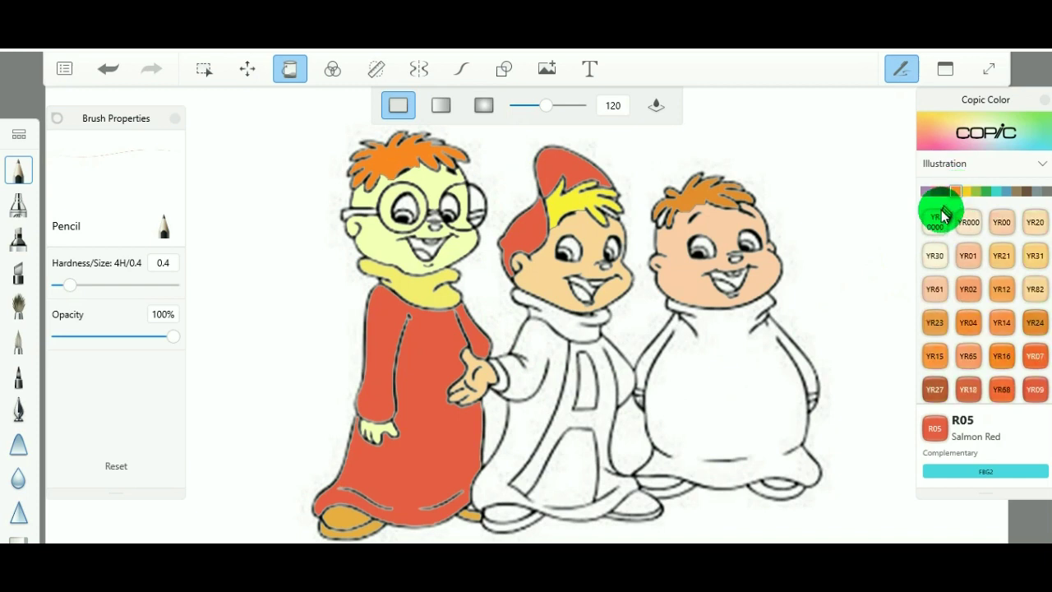
left_click(988, 192)
left_click(1002, 322)
left_click(600, 413)
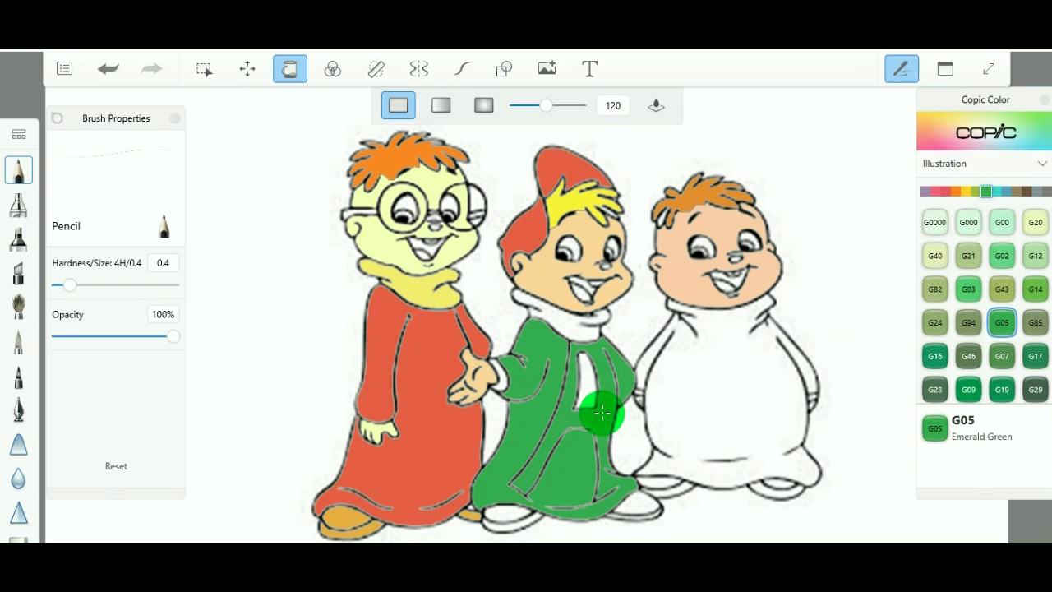
key("ctrl+z")
Choose 110 Special Black for the Pencil and switch to the Paintbrush with the same color.
left_click(19, 169)
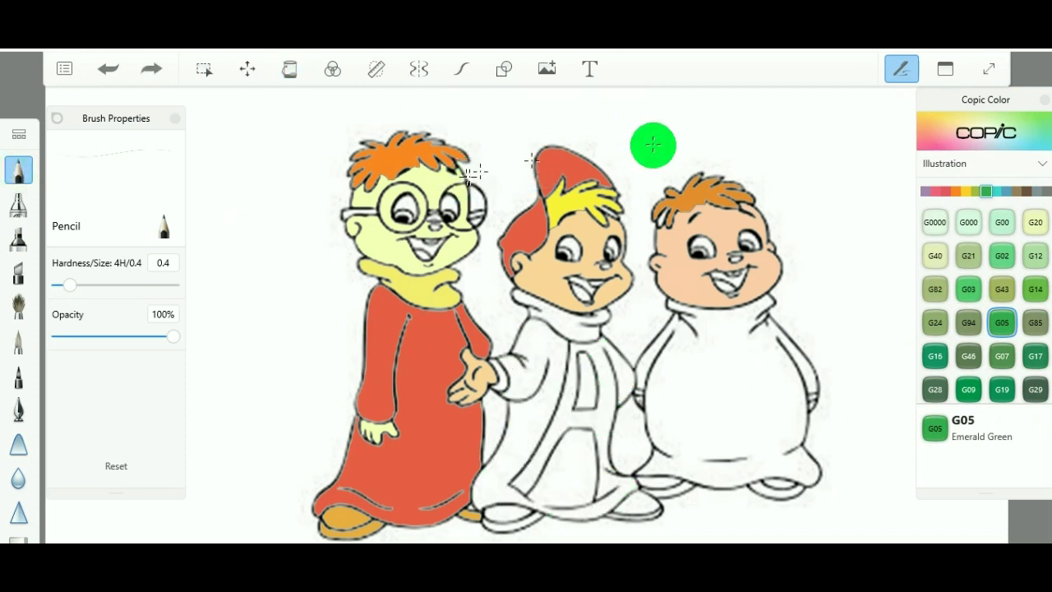
left_click(1045, 192)
left_click(1033, 393)
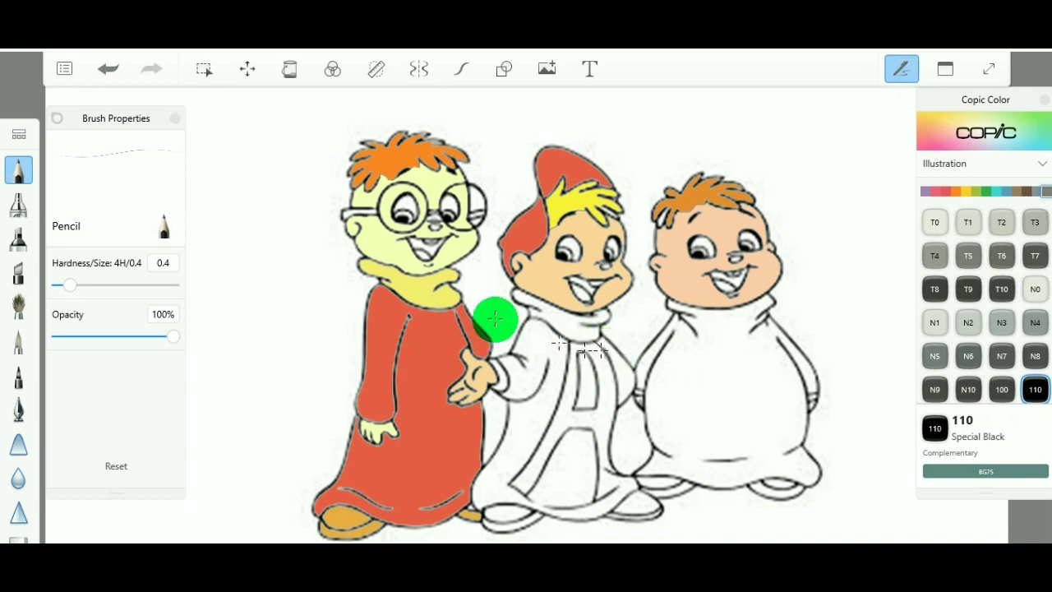
left_click(17, 345)
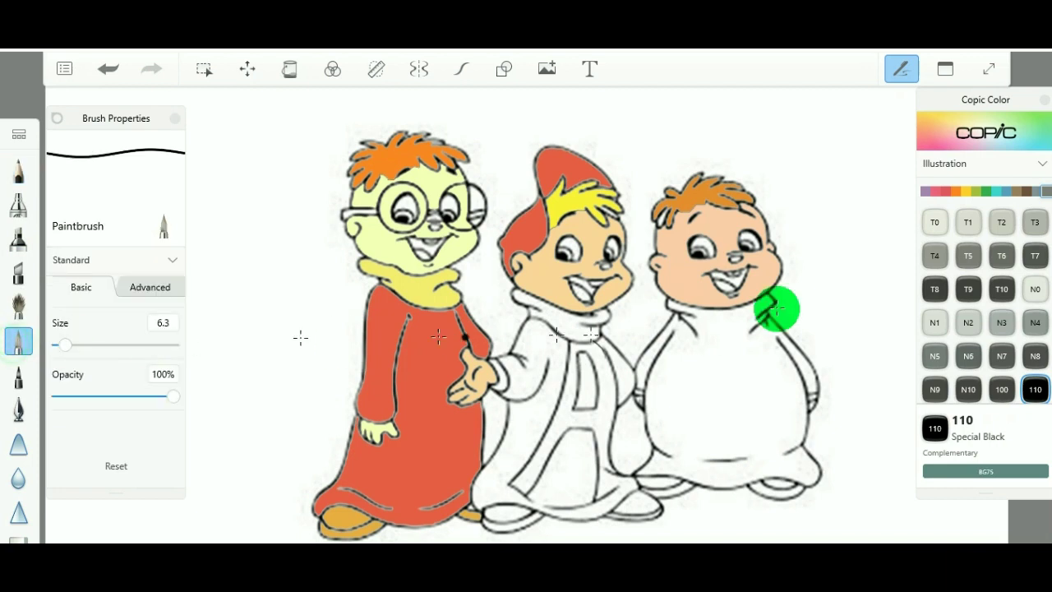
Try filling the middle character's robe with Y06 Yellow, and undo the fill.
left_click(956, 191)
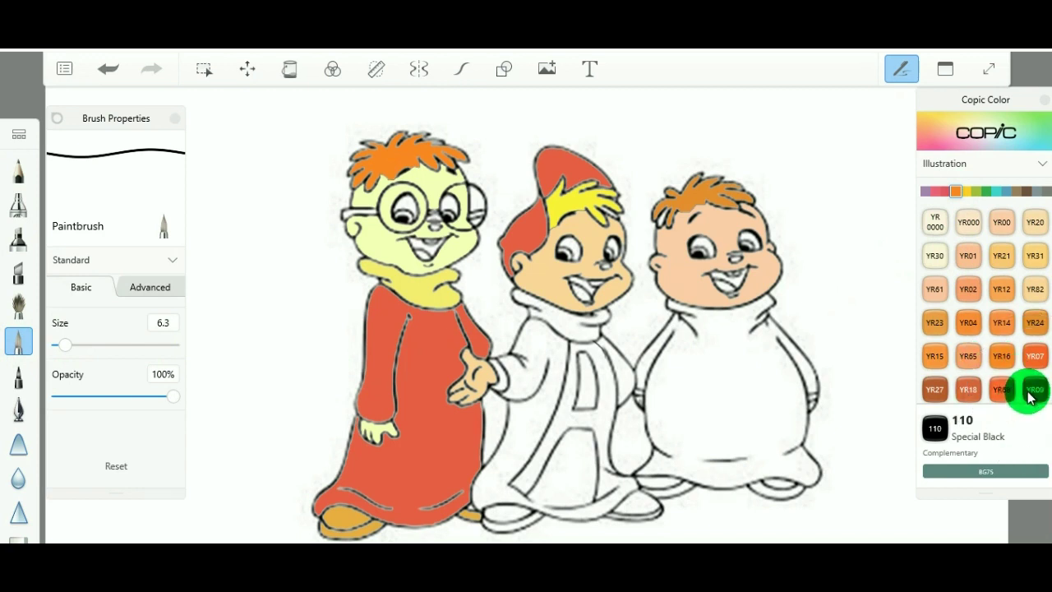
left_click(965, 191)
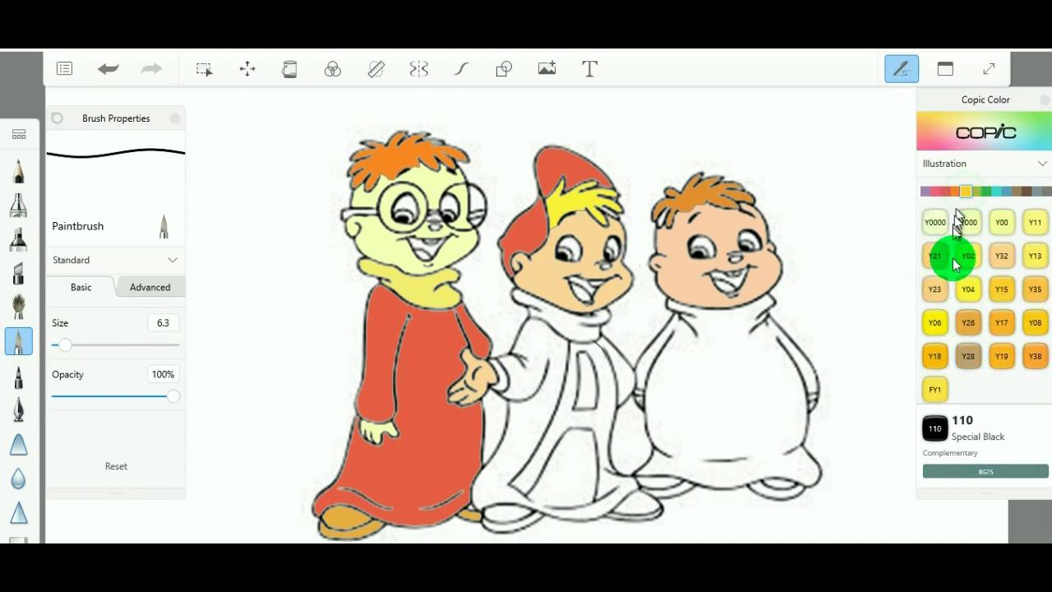
left_click(935, 323)
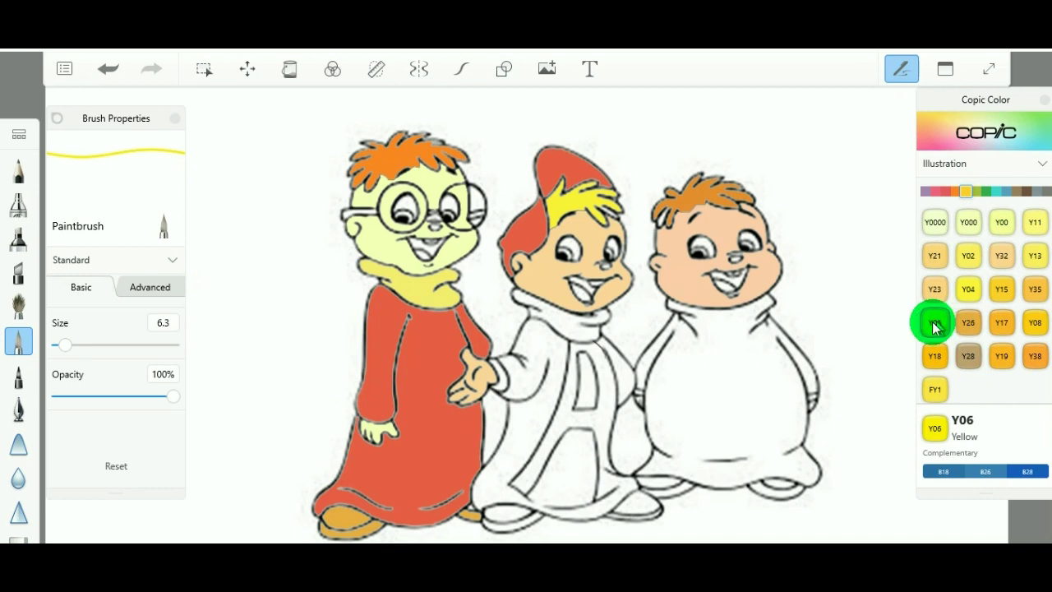
left_click(533, 423)
left_click(292, 71)
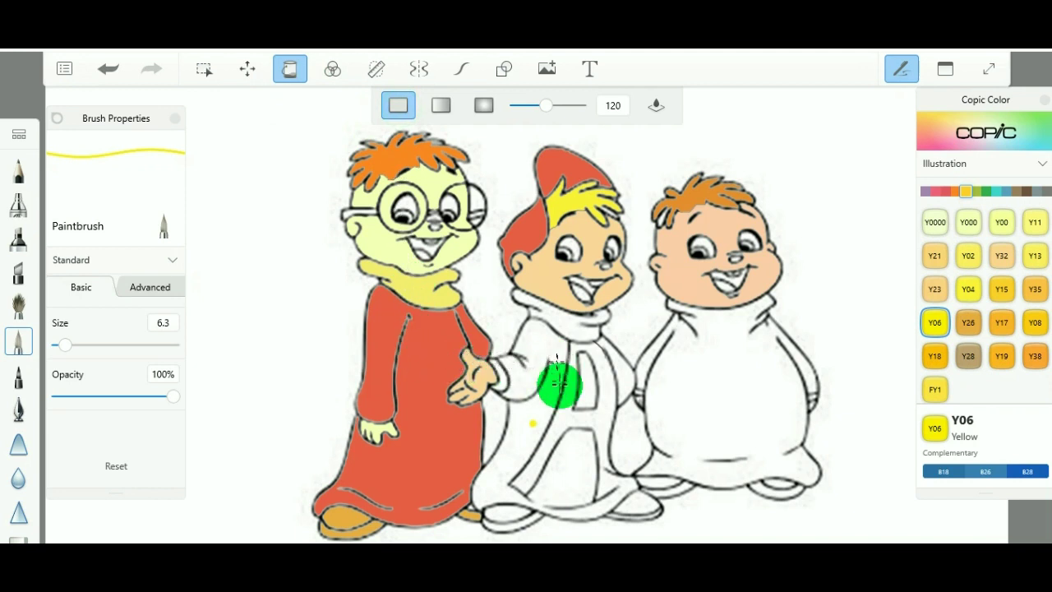
left_click(547, 387)
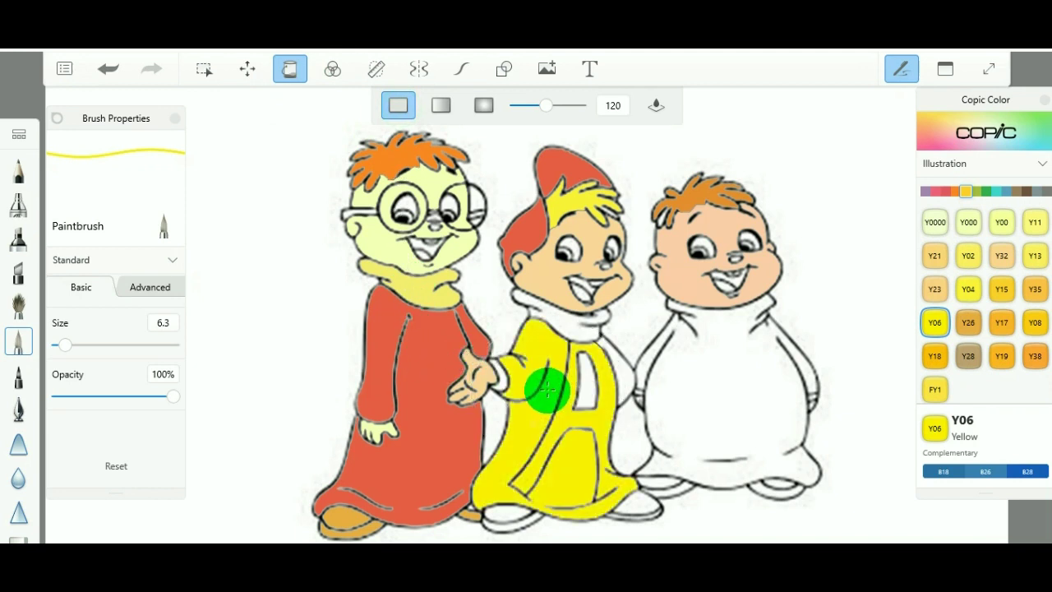
key("ctrl+z")
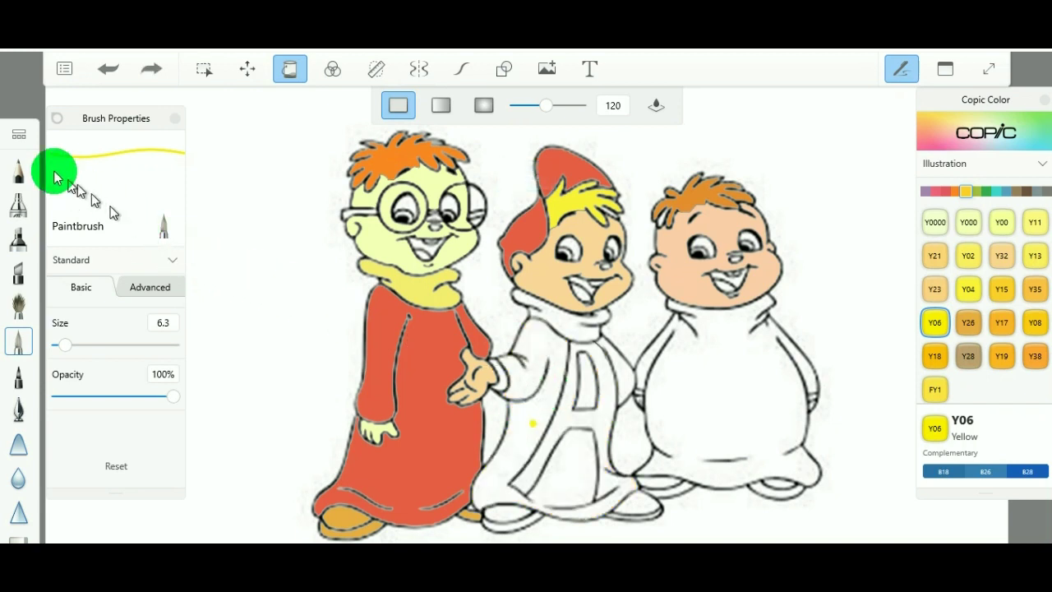
Close the outline at the foot of the letter A's right leg with Pencil strokes in 110 Special Black.
left_click(28, 179)
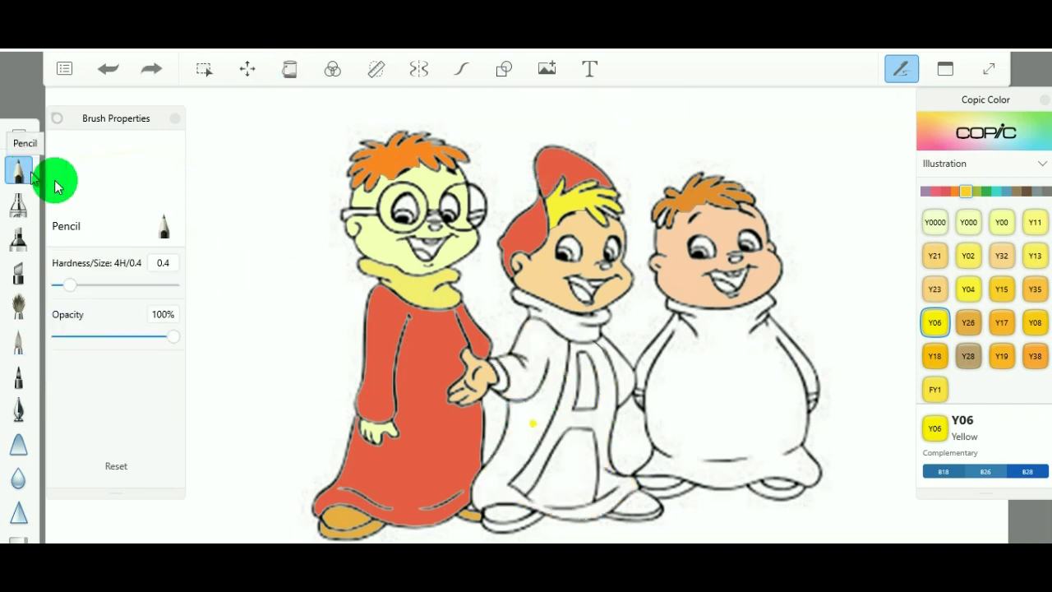
left_click(1037, 190)
left_click(1035, 390)
left_click(521, 485)
mouse_move(521, 485)
left_mouse_down()
mouse_move(512, 481)
mouse_move(556, 482)
mouse_move(604, 443)
mouse_move(615, 381)
mouse_move(608, 466)
left_mouse_up()
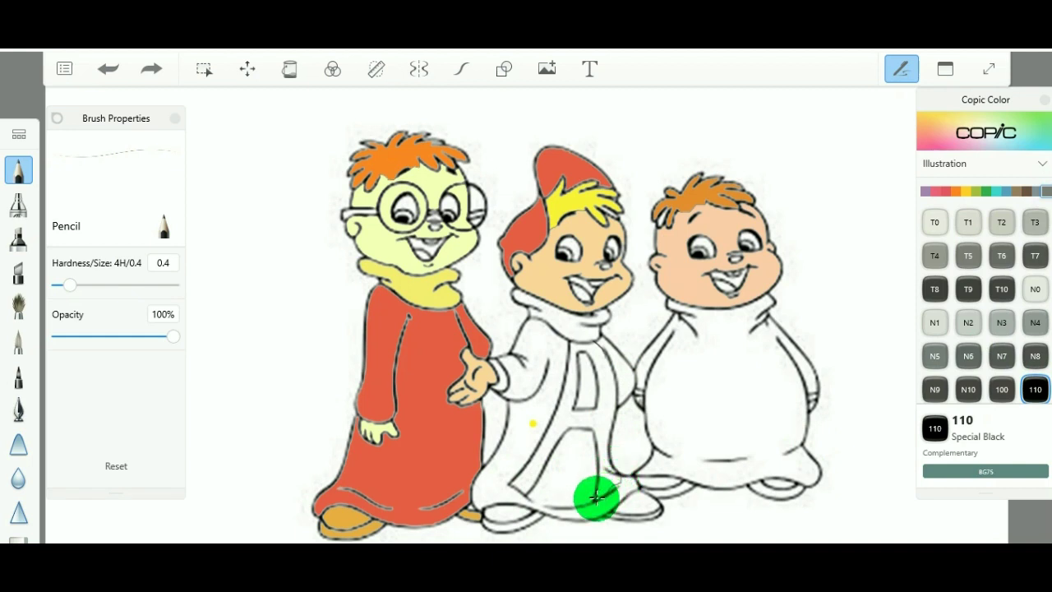
left_click_drag(597, 497, 608, 489)
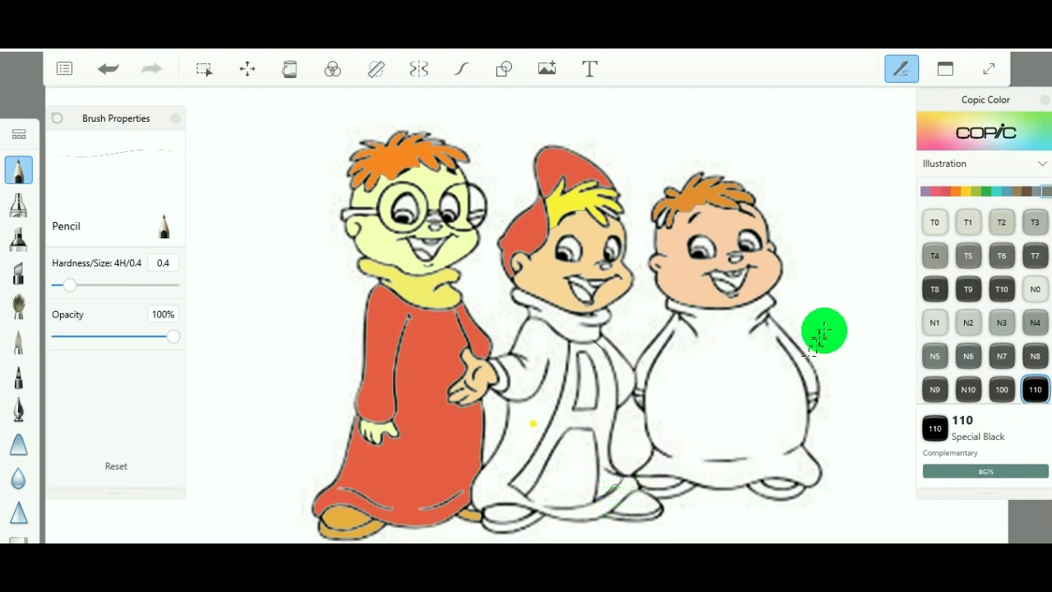
Fill the letter A on the middle character's robe with BG45 Nile Blue.
left_click(996, 196)
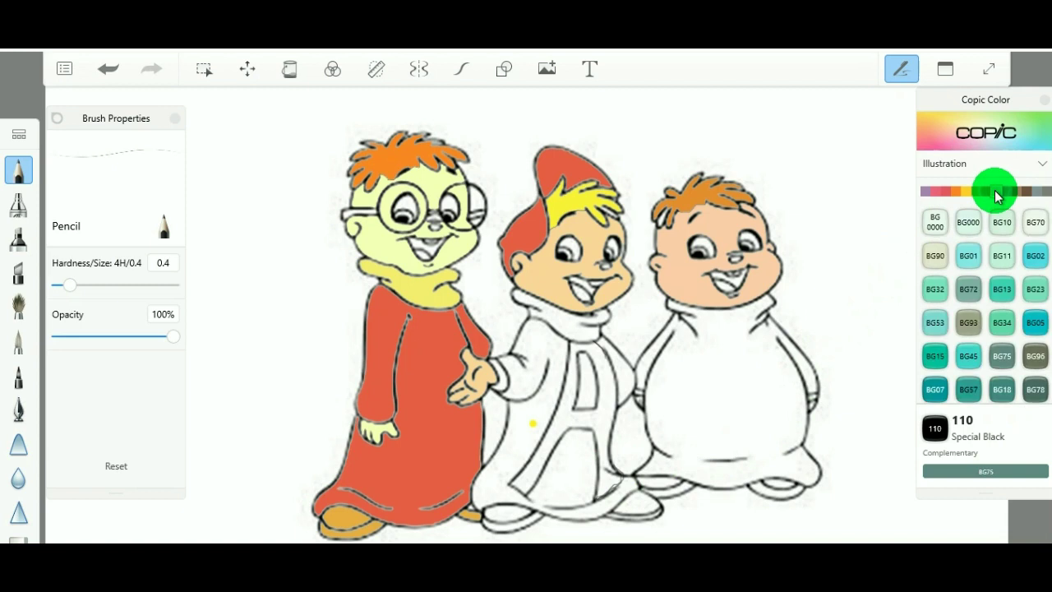
left_click(969, 367)
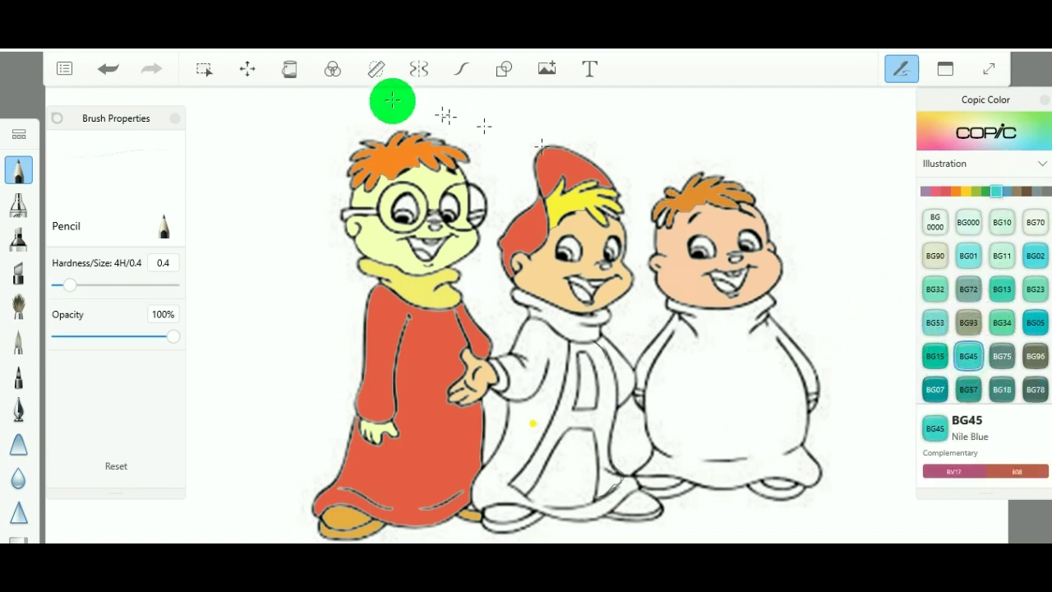
left_click(289, 69)
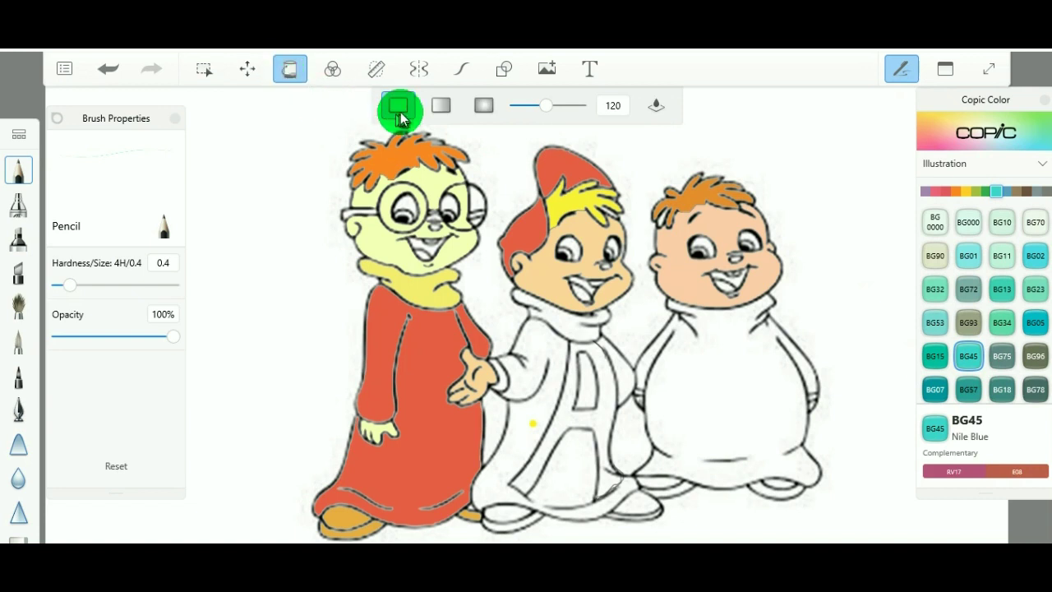
left_click(602, 426)
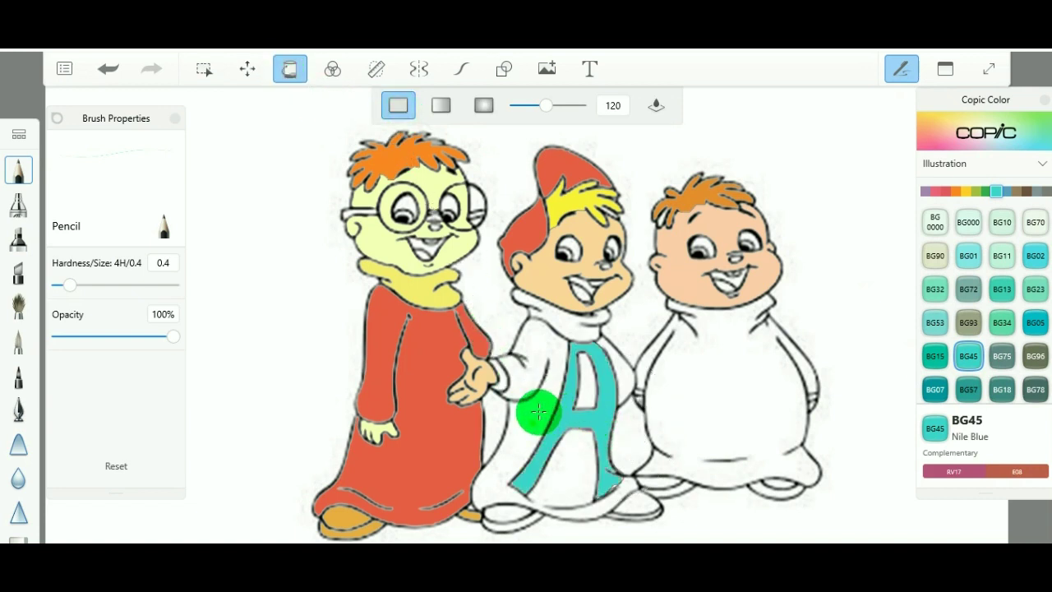
Fill the middle character's robe, sleeves, collar and the opening inside the letter A with Y06 Yellow.
left_click(965, 190)
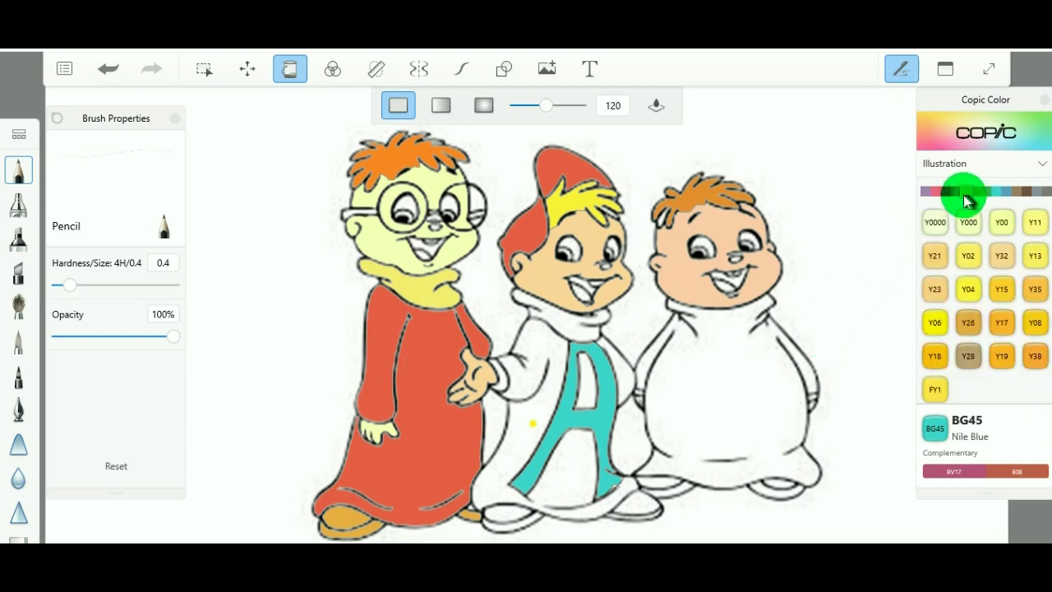
left_click(935, 325)
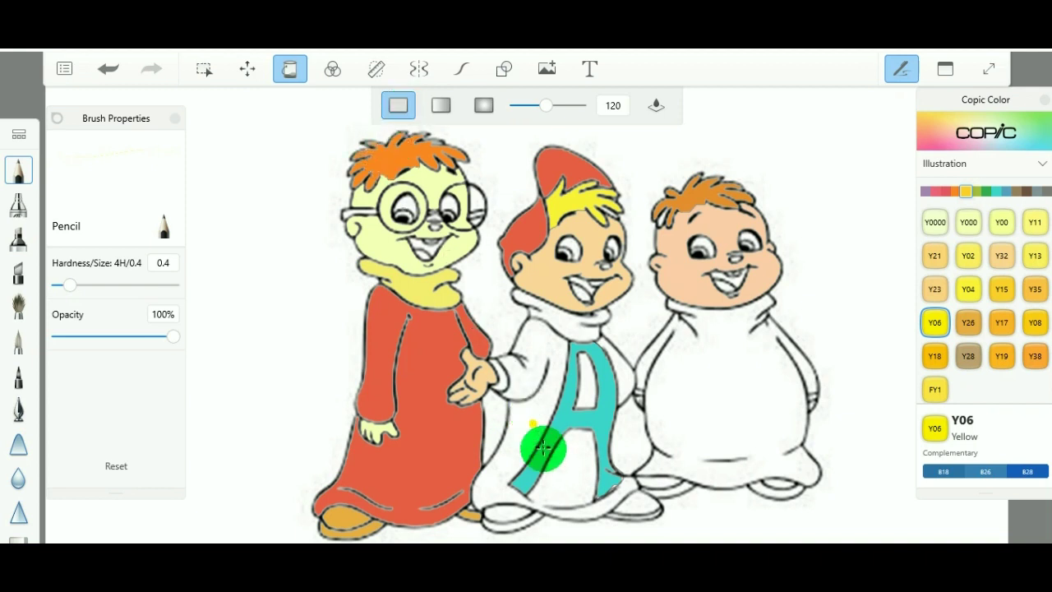
left_click(535, 409)
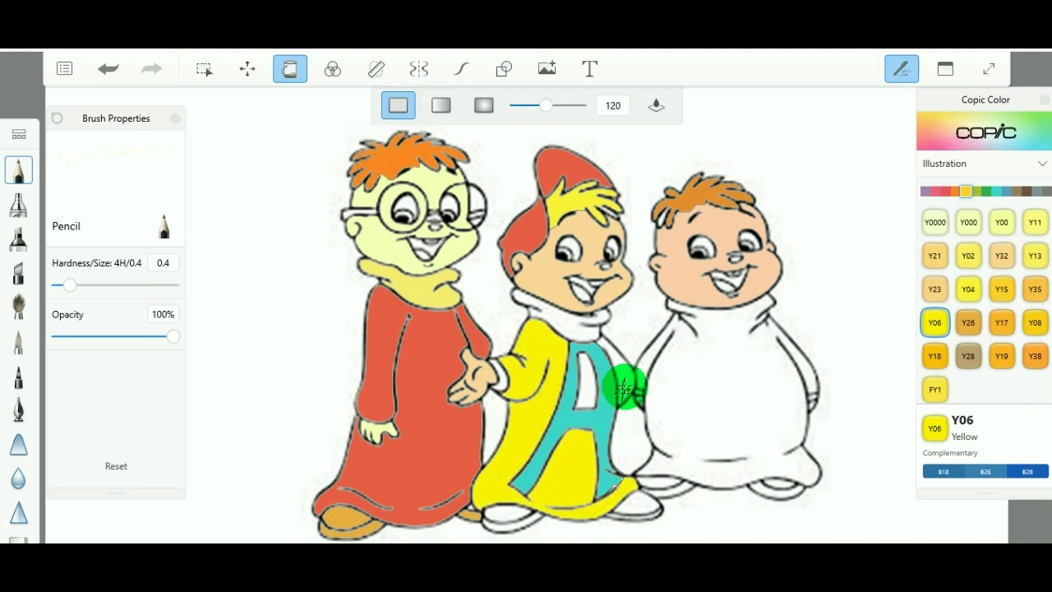
left_click(572, 329)
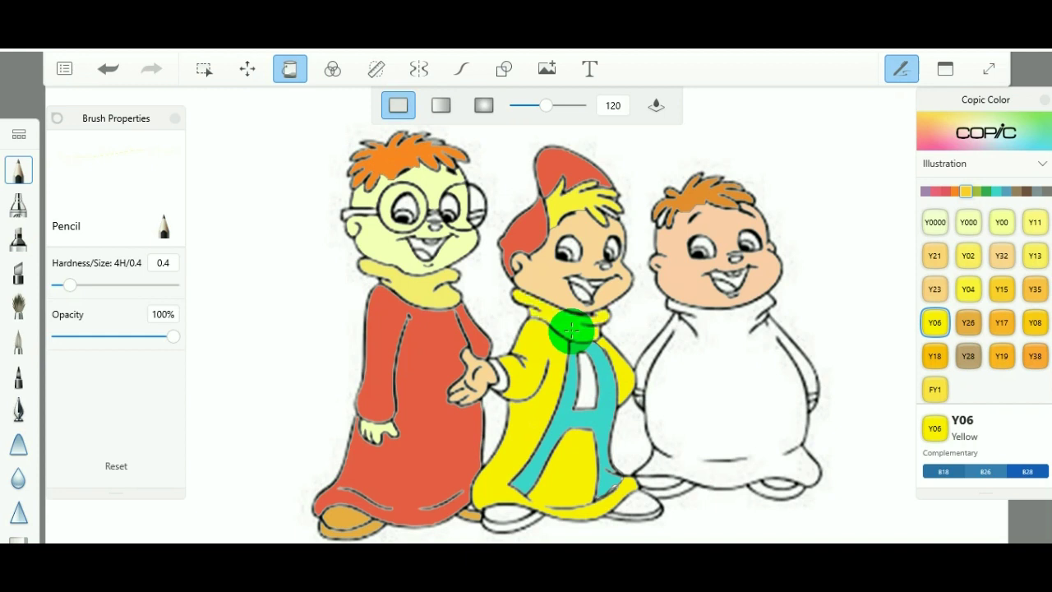
left_click(588, 391)
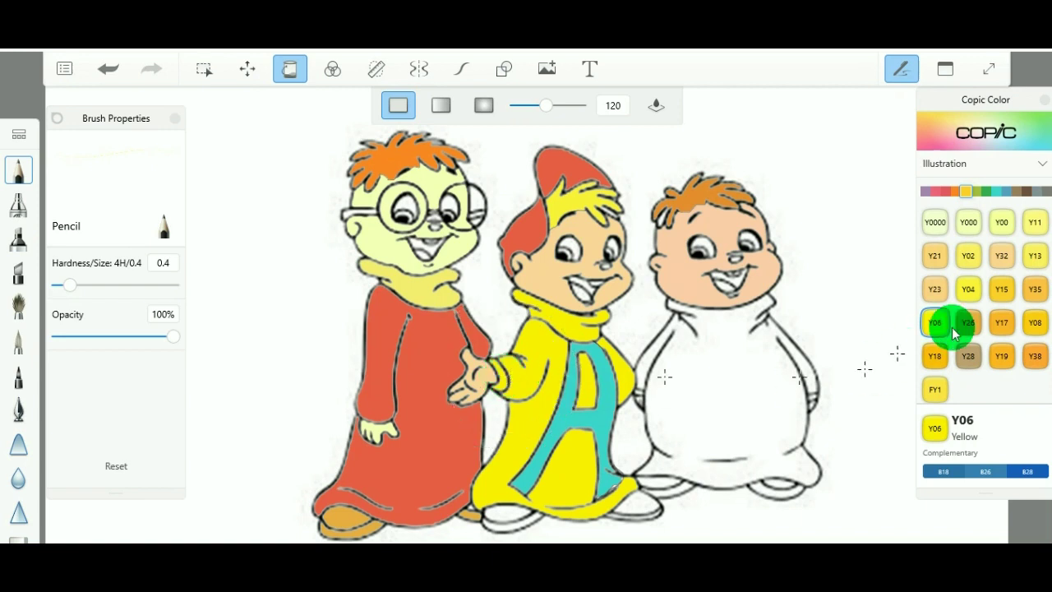
Fill both shoes of the middle character with E23 Hazelnut.
left_click(1016, 191)
left_click(1001, 356)
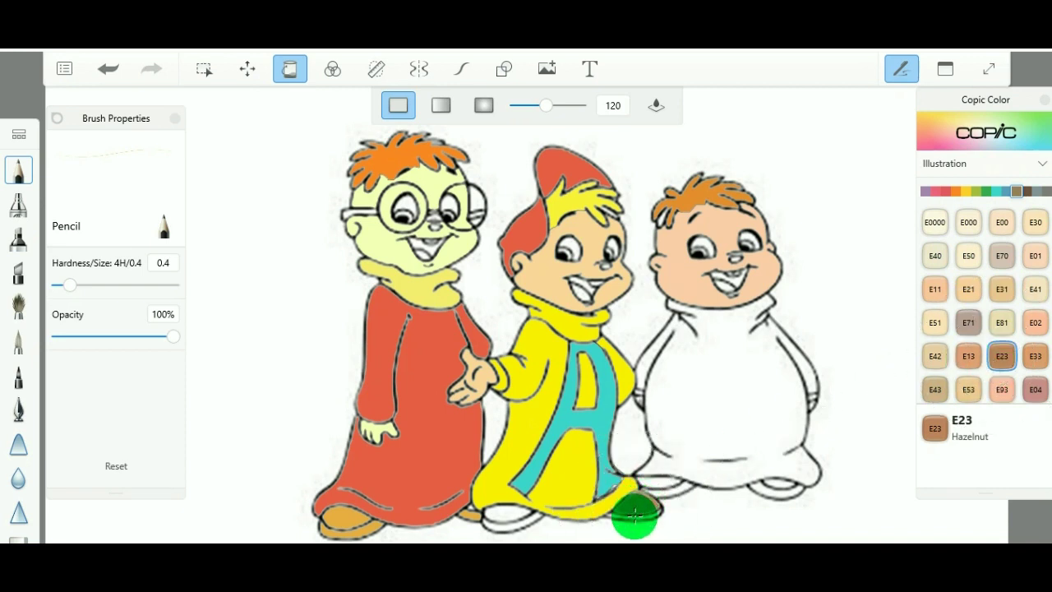
left_click(635, 515)
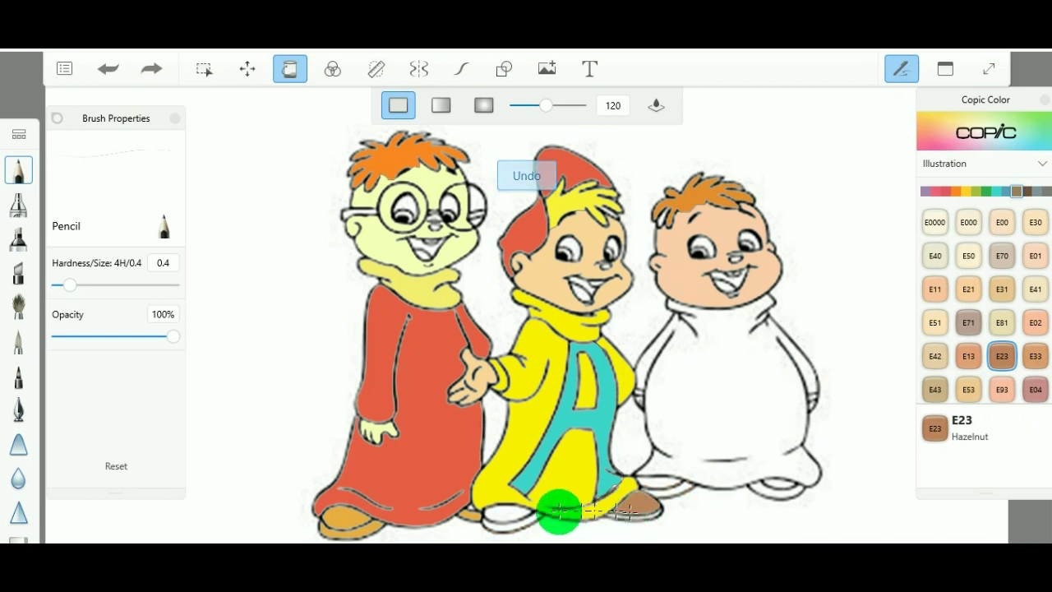
left_click(513, 526)
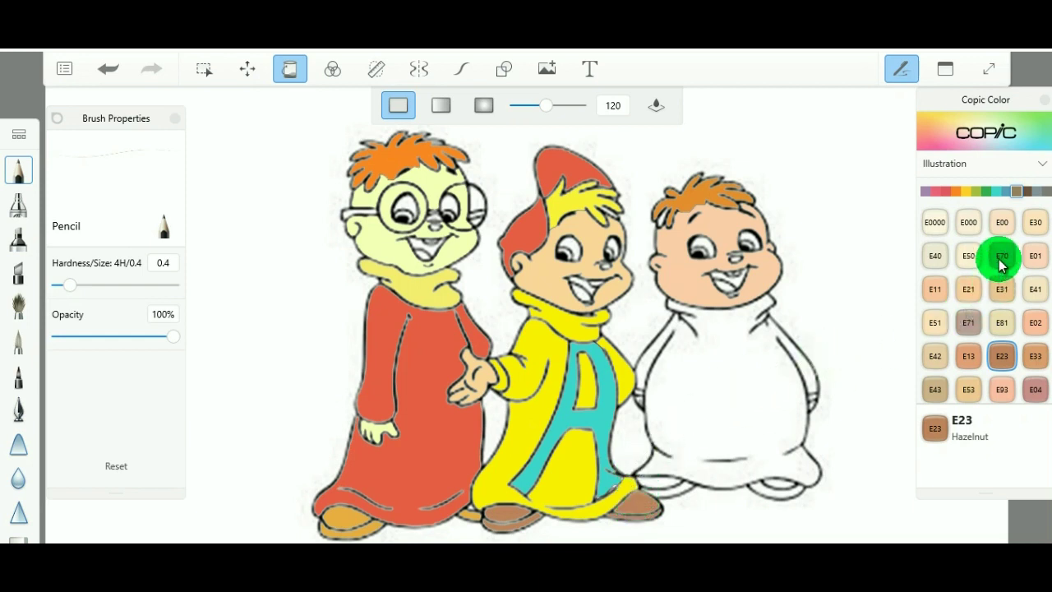
Fill the robe, sleeves, collar and shoes of the chubby character on the right with BG02 New Blue.
left_click(997, 193)
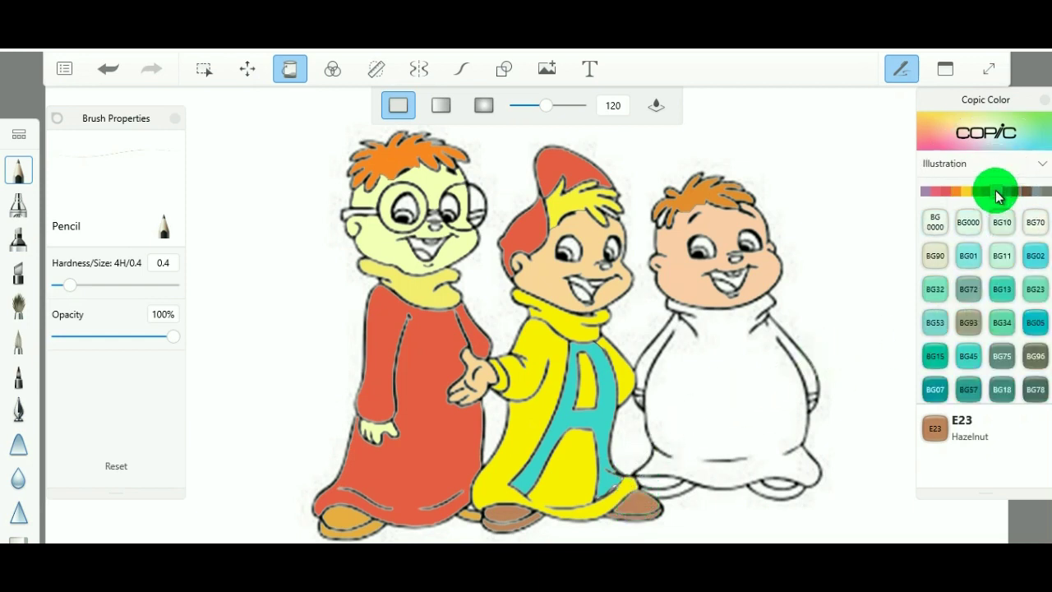
left_click(1033, 257)
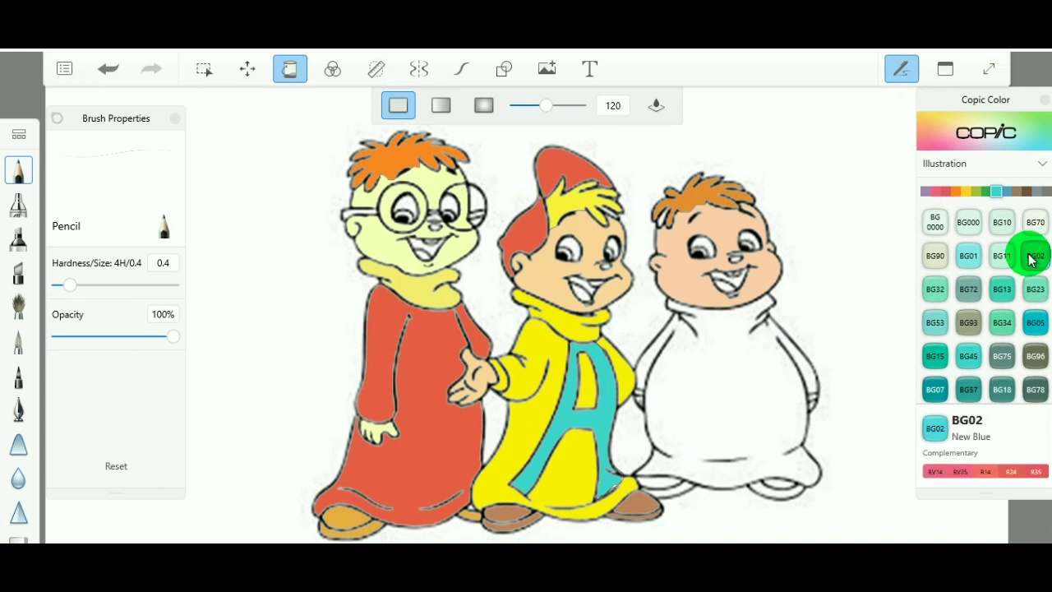
left_click(708, 366)
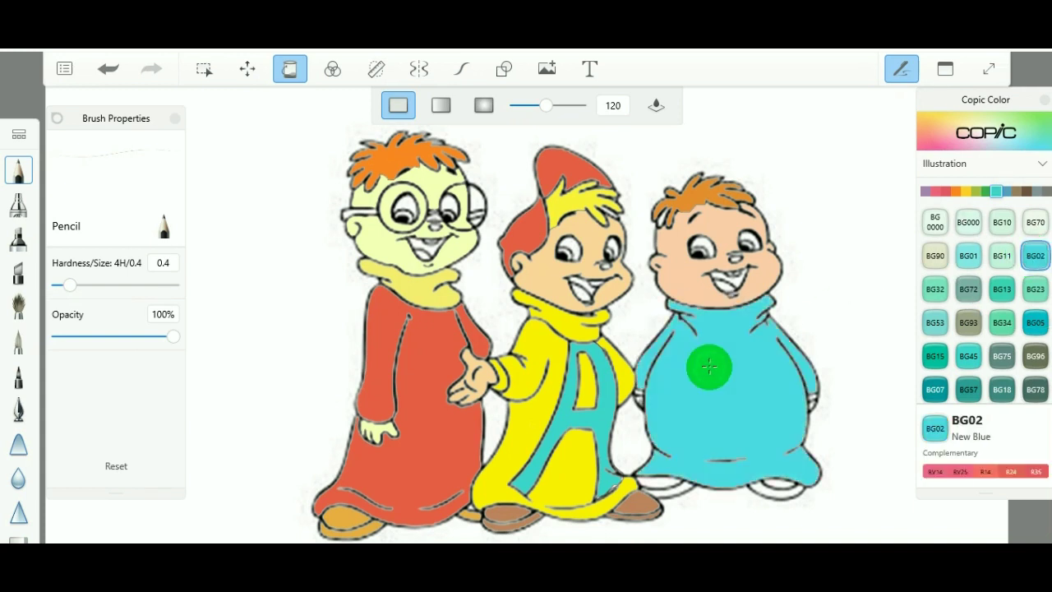
left_click(662, 485)
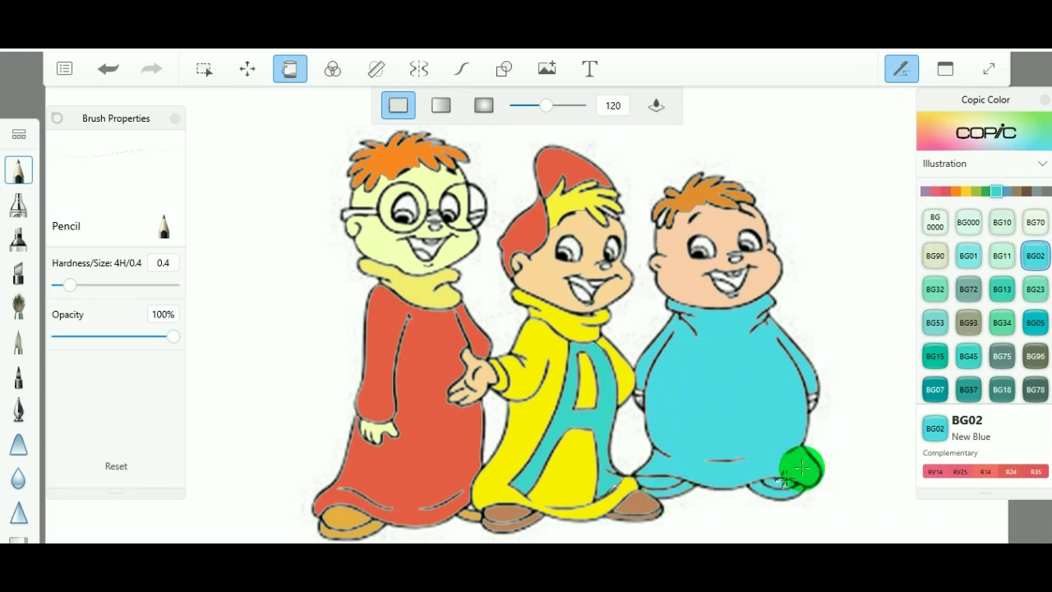
Fill the open mouths of all three characters with W3 Warm Gray No.3.
left_click(1027, 191)
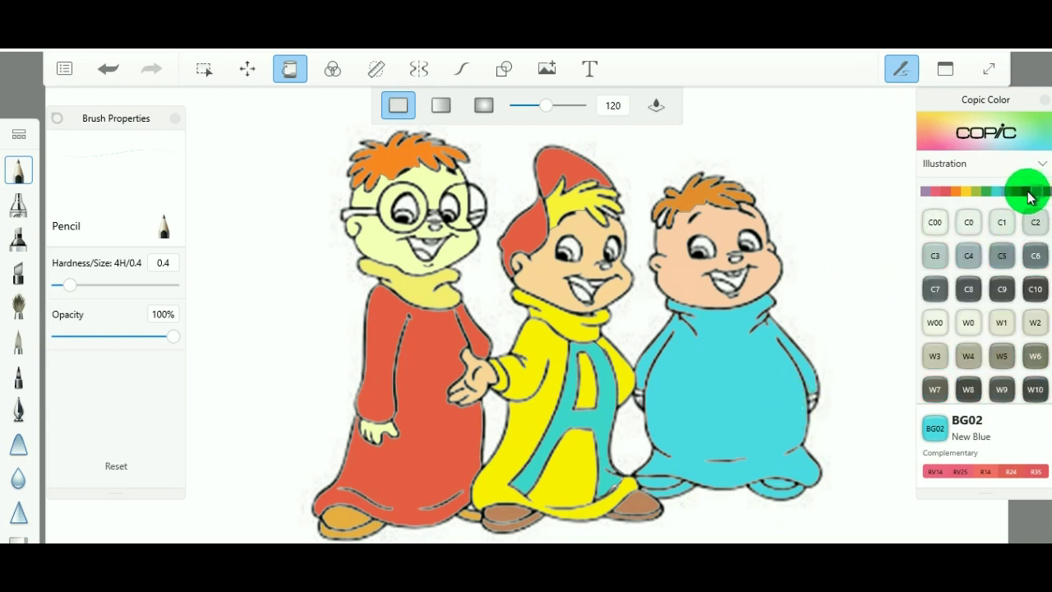
left_click(935, 356)
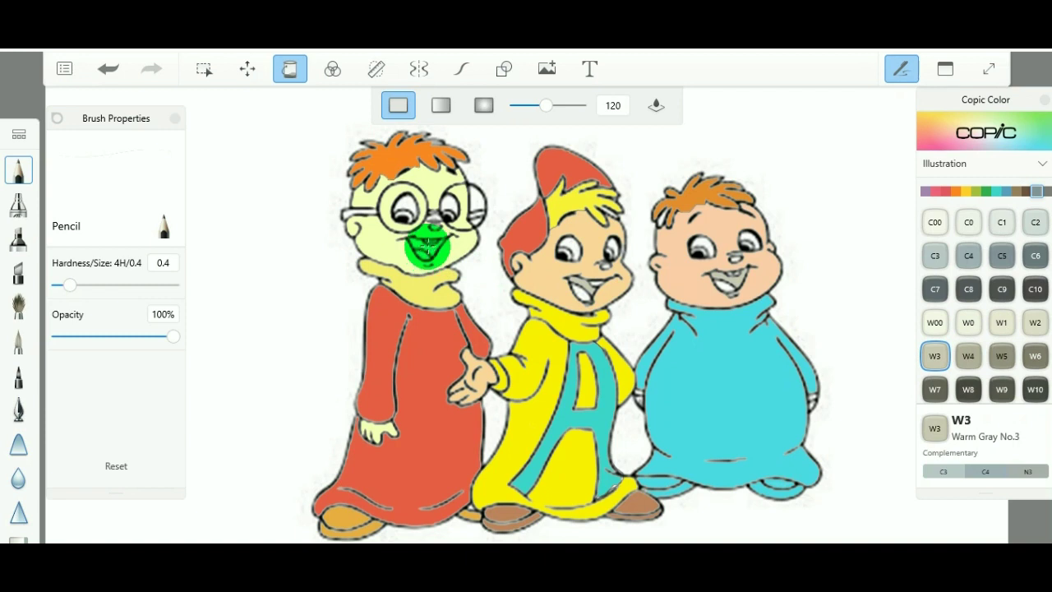
Fill the tongues of all three characters with E39 Leather.
left_click(1026, 194)
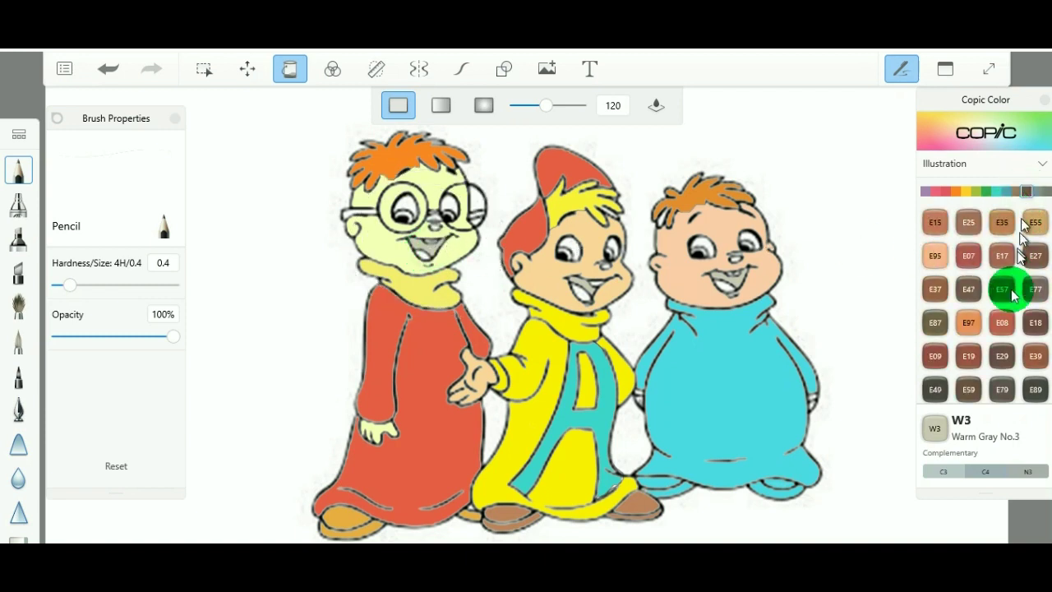
left_click(1034, 355)
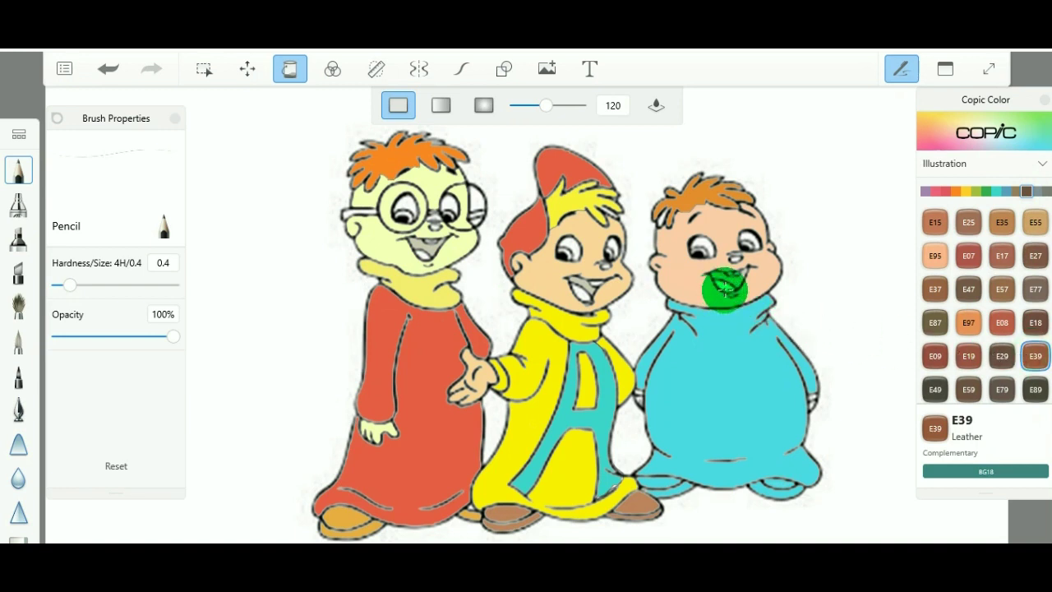
left_click_drag(725, 286, 723, 284)
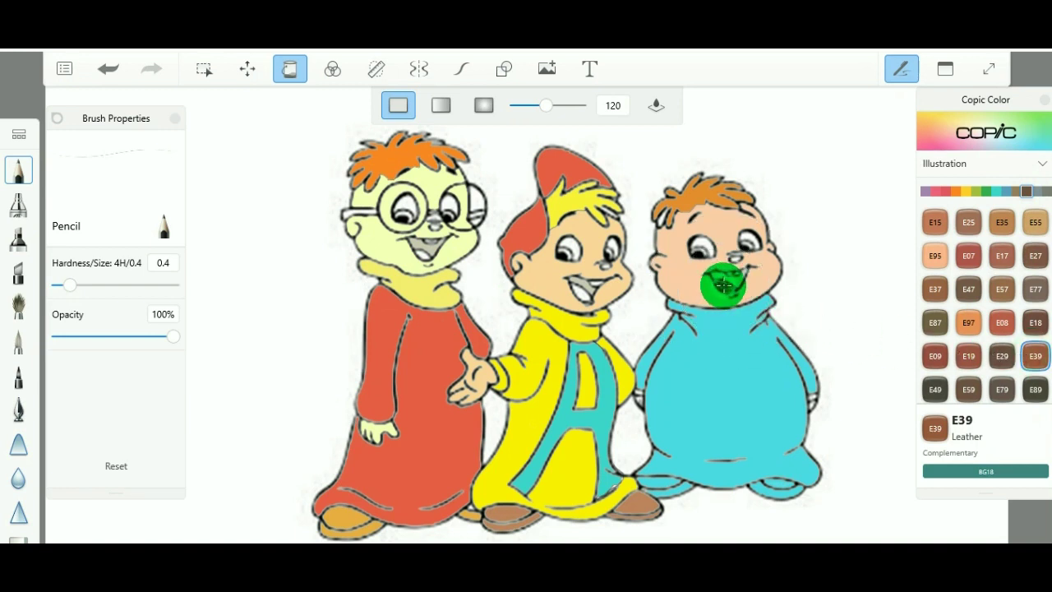
left_click_drag(581, 293, 586, 292)
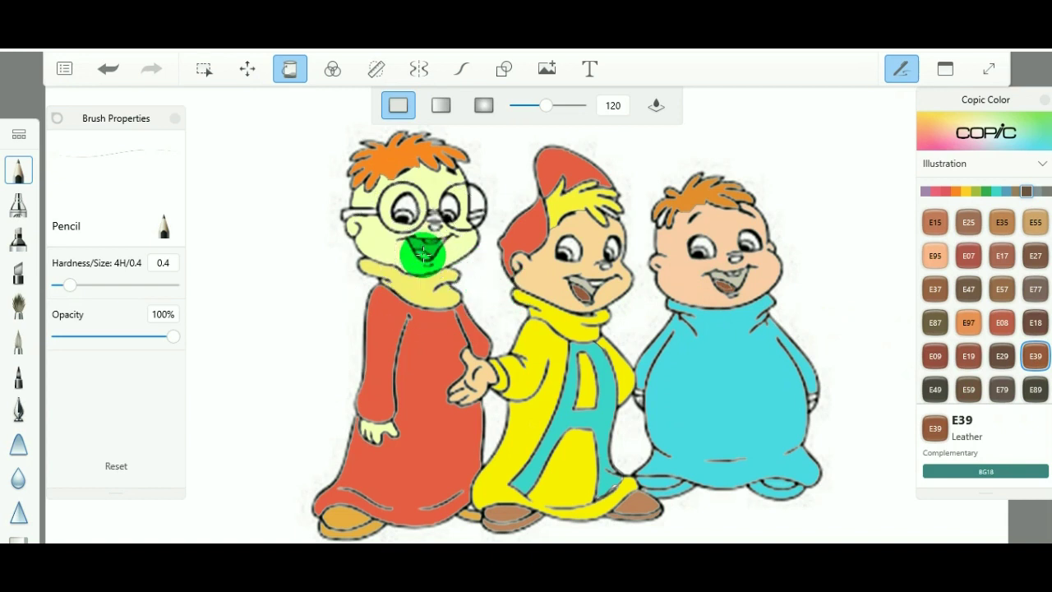
left_click_drag(423, 255, 425, 256)
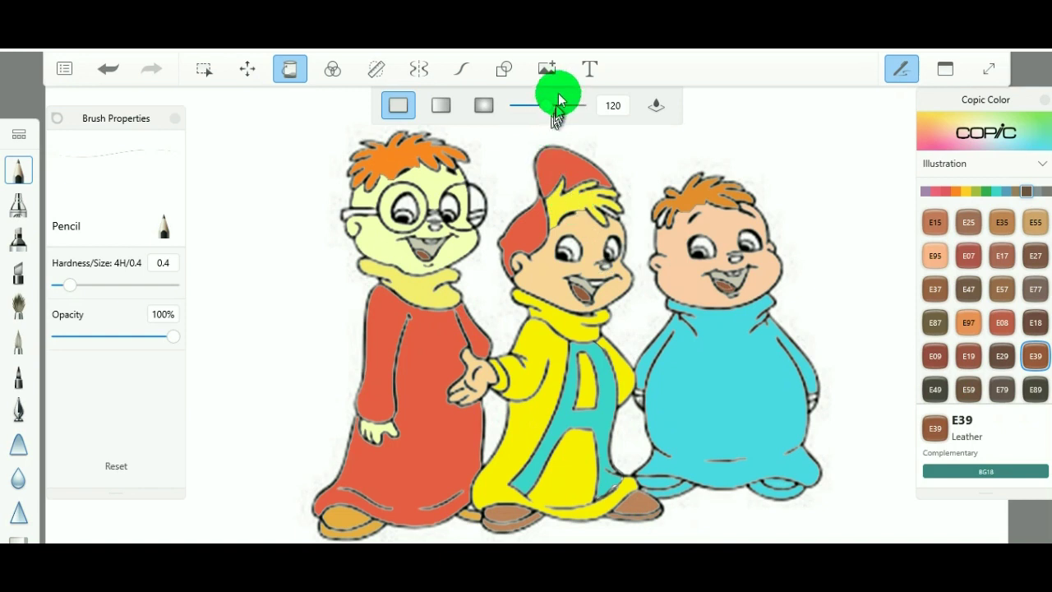
left_click(587, 71)
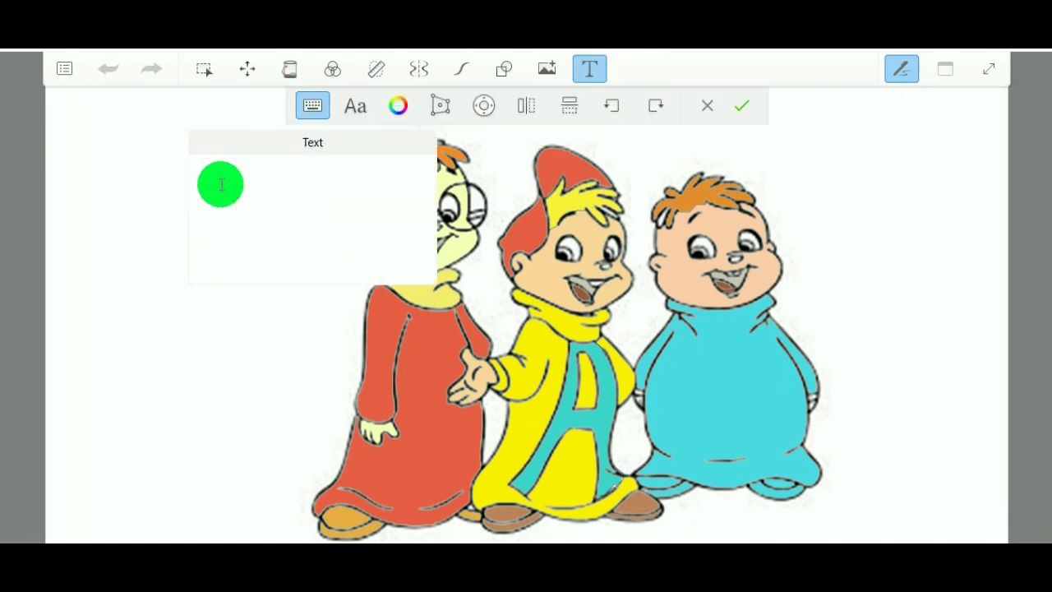
type("OK")
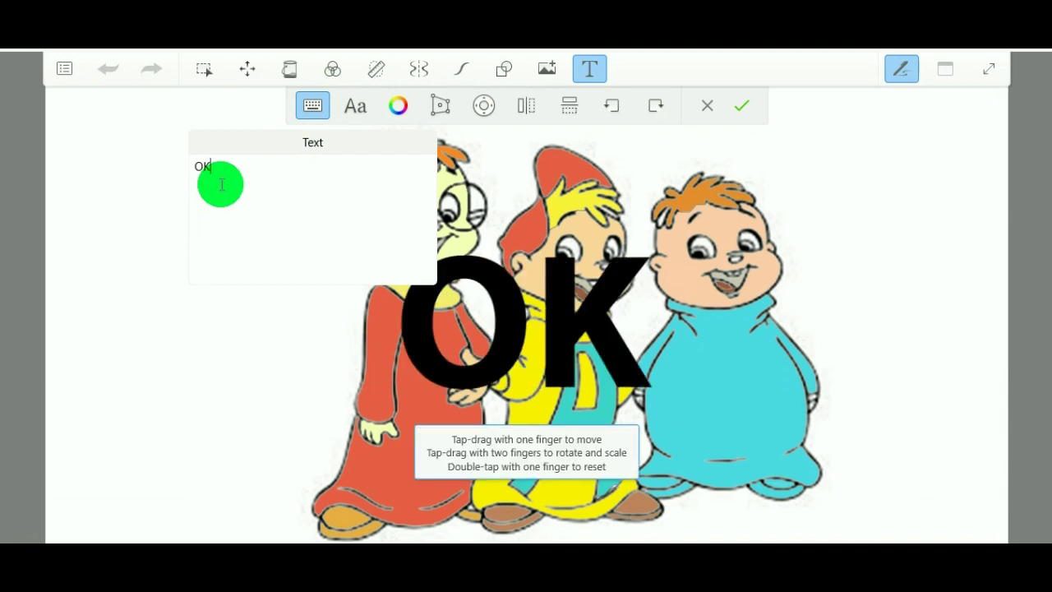
left_click(437, 105)
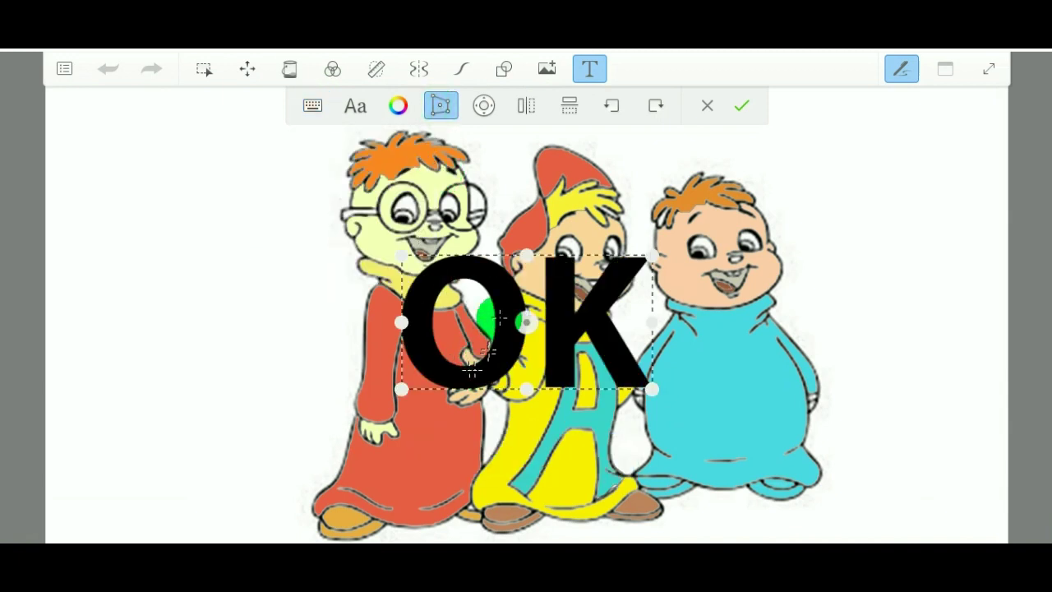
left_click_drag(501, 308, 206, 192)
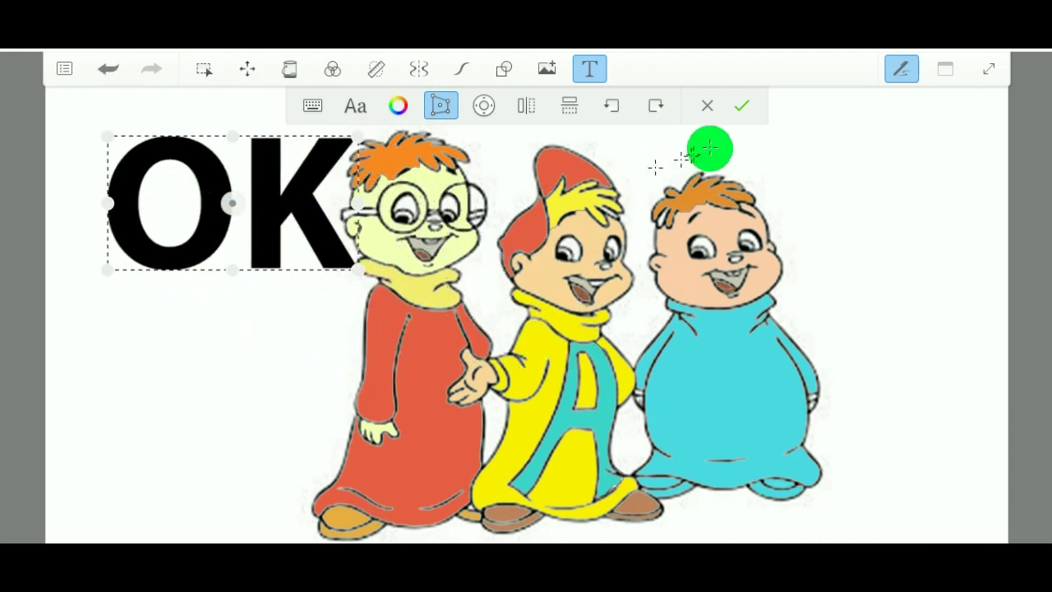
left_click(709, 107)
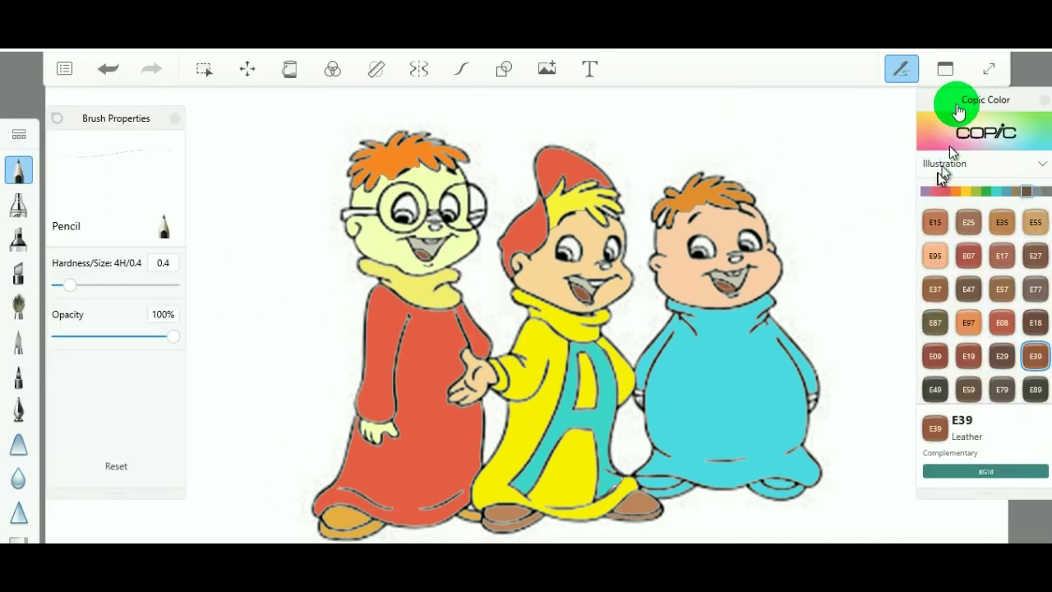